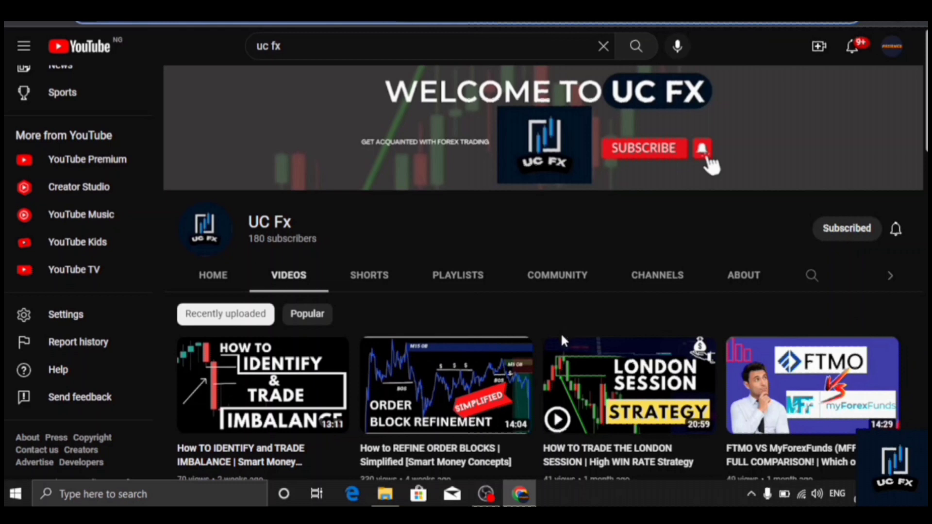
Step: Browse the UC Fx channel's uploaded videos down to the oldest ones and back up
scroll(488, 401, "down", 3)
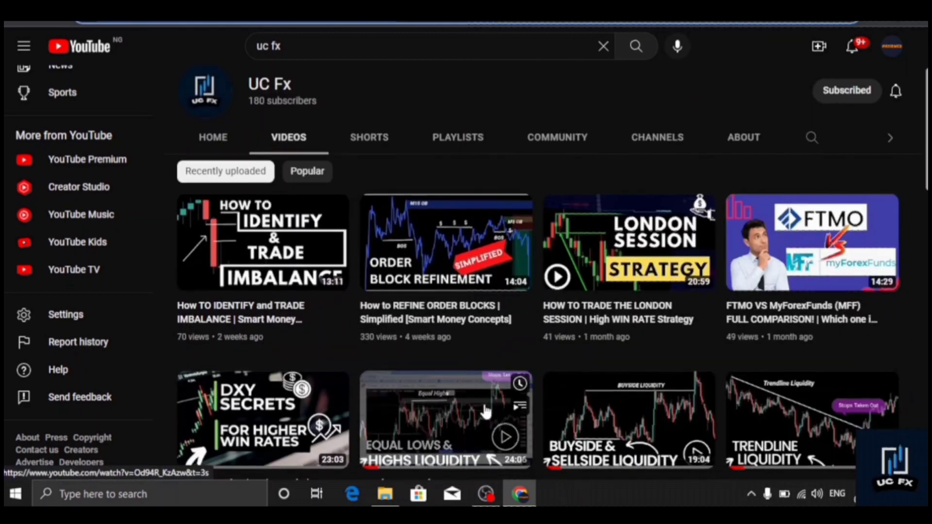
scroll(484, 399, "down", 5)
scroll(486, 406, "down", 5)
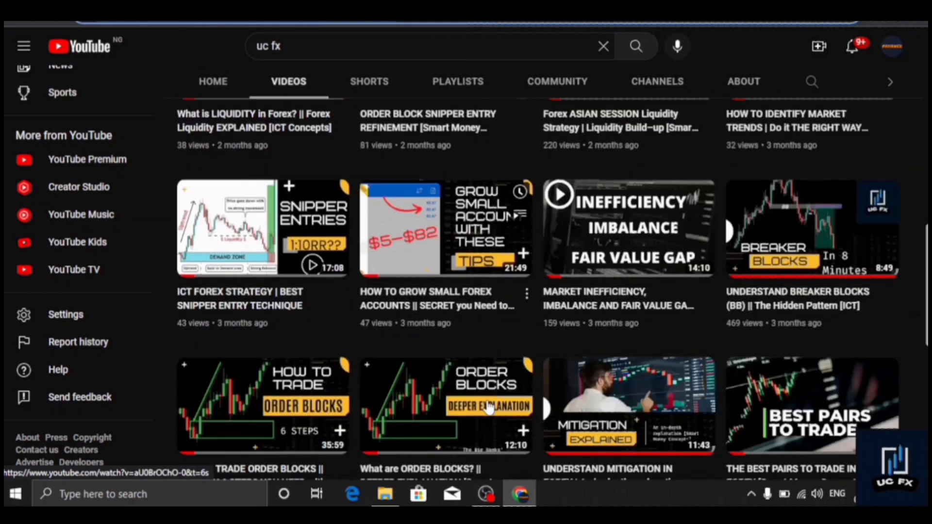
scroll(489, 407, "down", 2)
scroll(490, 408, "down", 4)
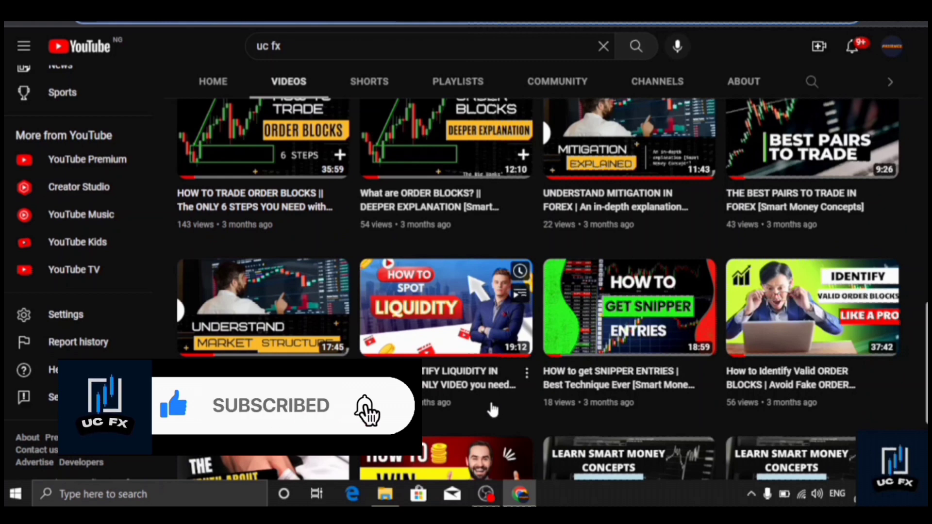
scroll(488, 400, "down", 4)
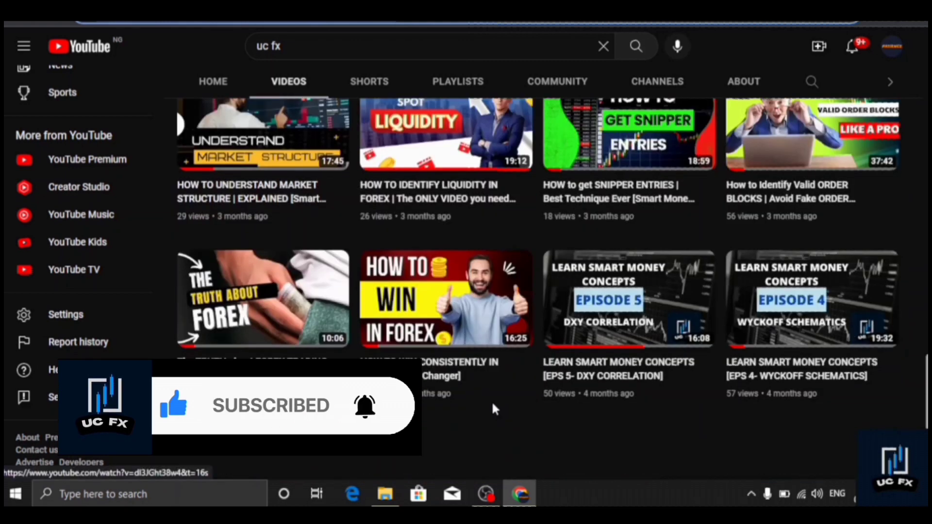
scroll(491, 401, "up", 1)
scroll(492, 406, "up", 5)
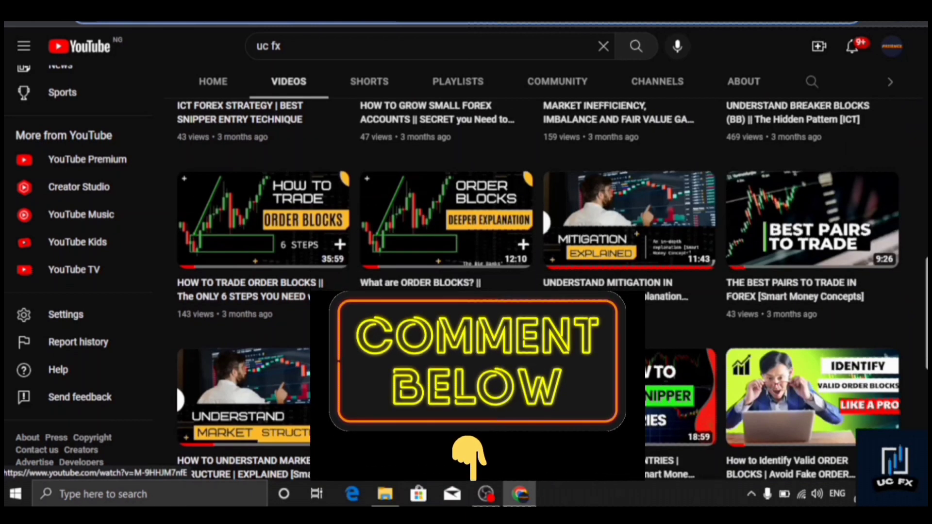
scroll(492, 407, "up", 6)
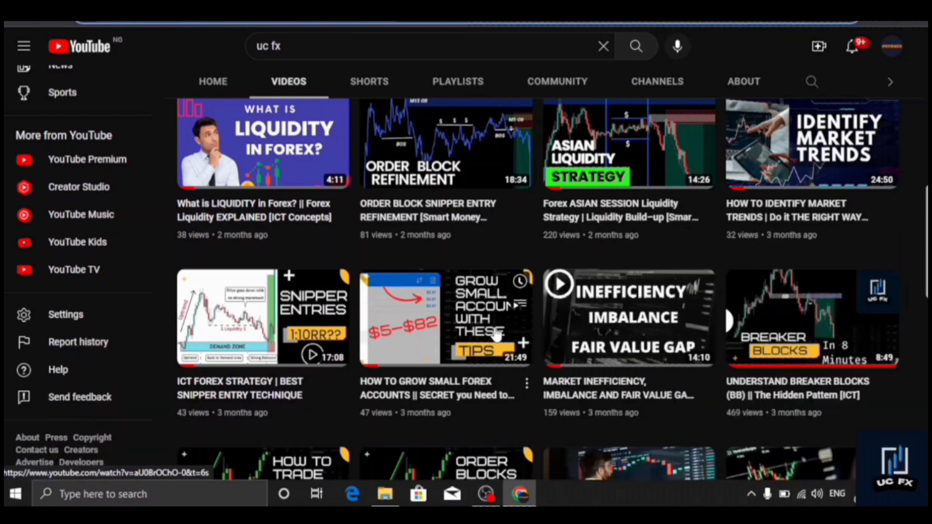
scroll(495, 334, "up", 4)
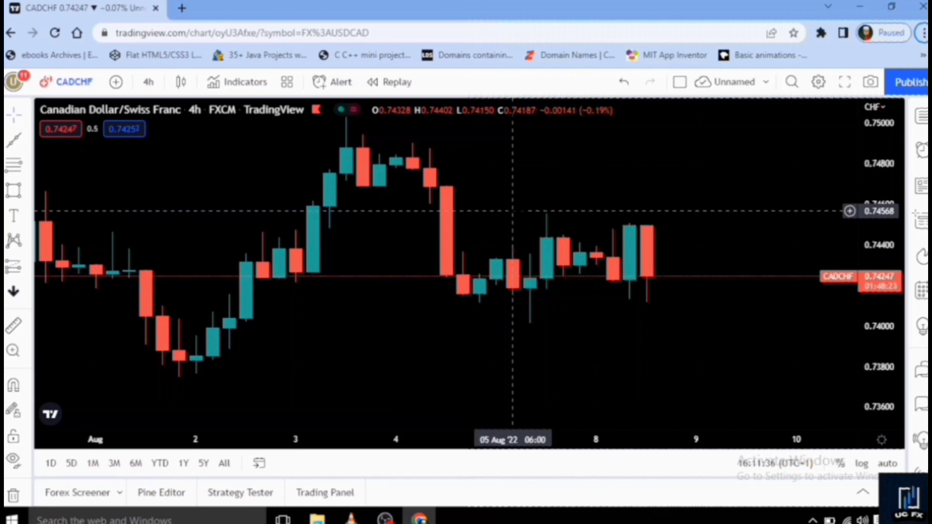
Step: Examine the drawn market structure on the CADCHF chart, from the BOS line to the last reaction below the OB zone
mouse_move(462, 350)
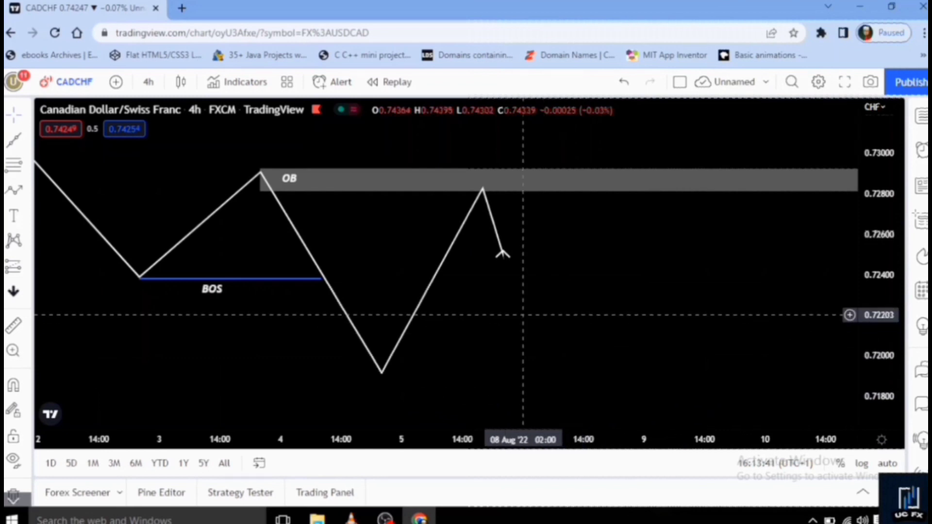
scroll(480, 304, "up", 1)
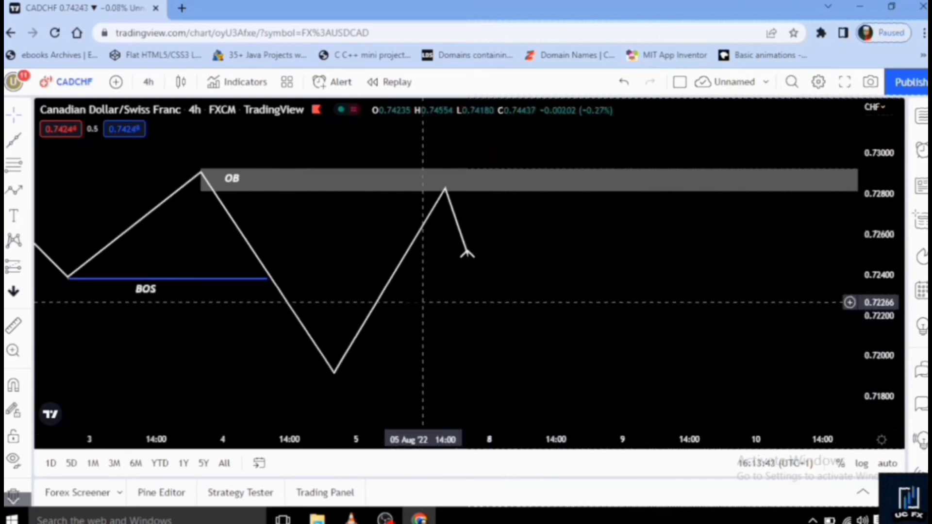
left_click(445, 190)
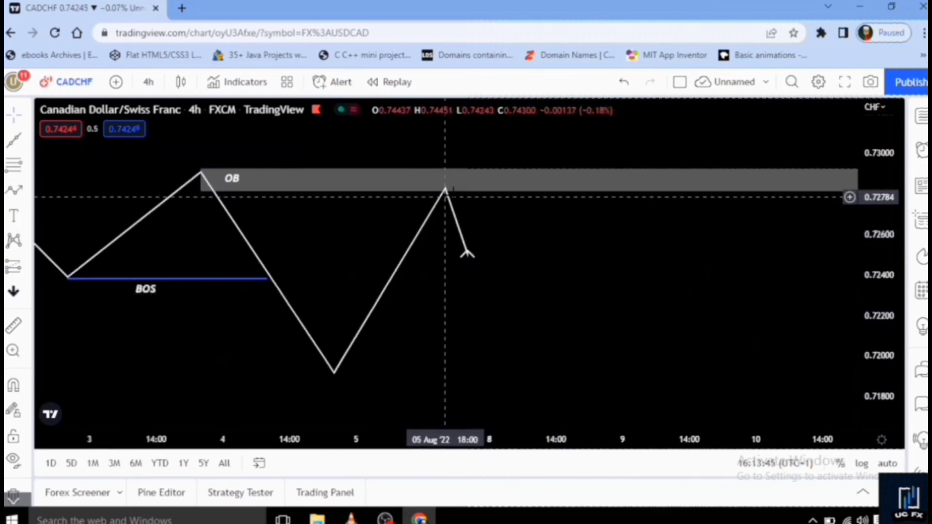
left_click(443, 231)
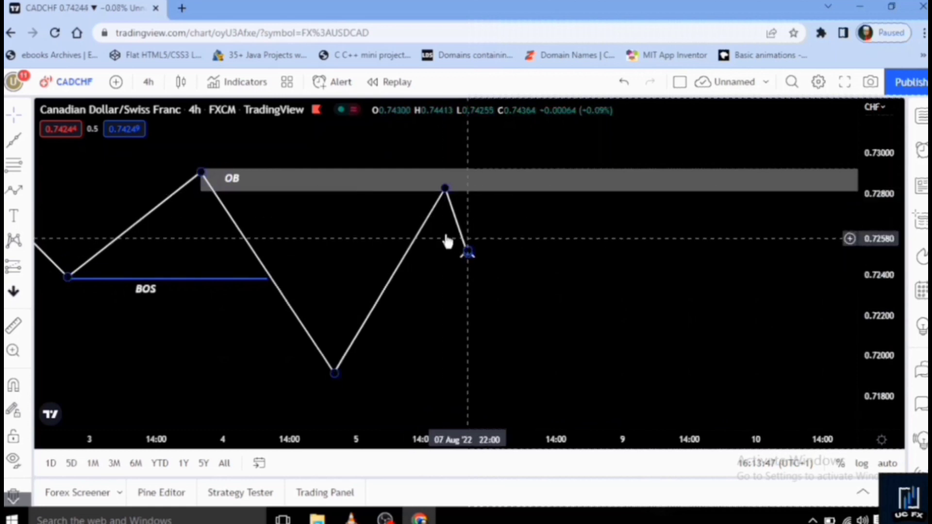
scroll(443, 231, "up", 1)
left_click(428, 253)
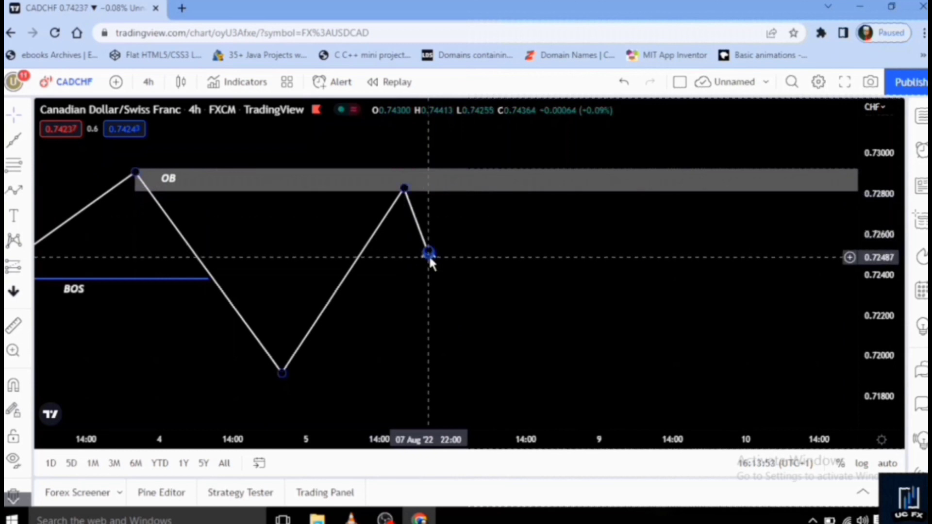
scroll(346, 250, "left", 3)
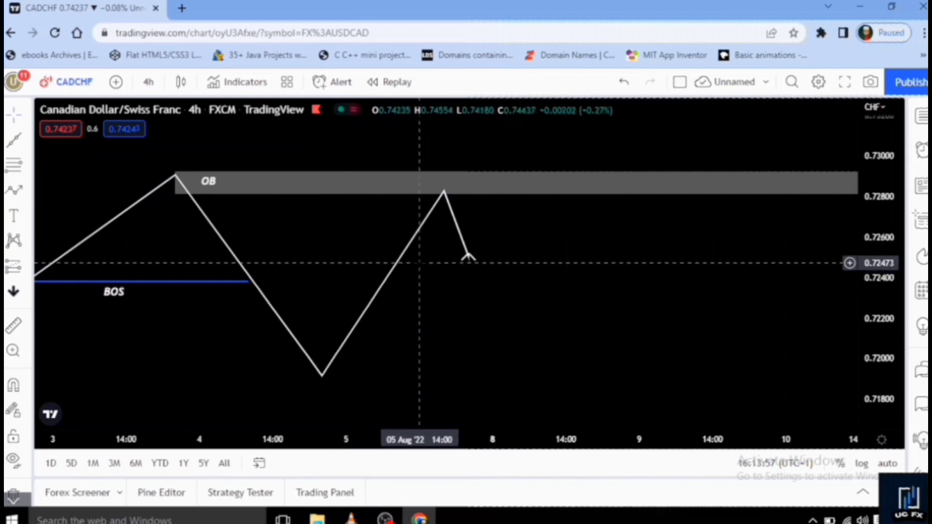
scroll(417, 263, "up", 2)
scroll(437, 243, "down", 1)
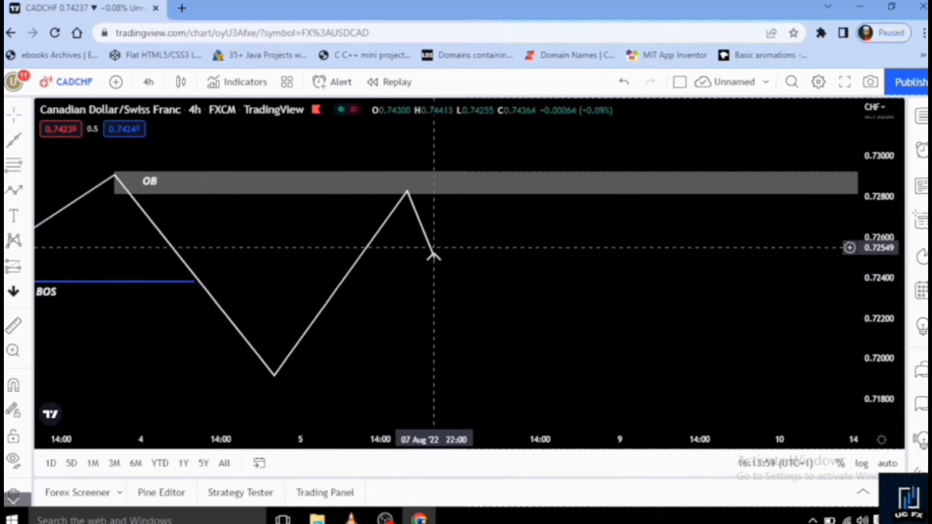
left_click_drag(458, 235, 535, 235)
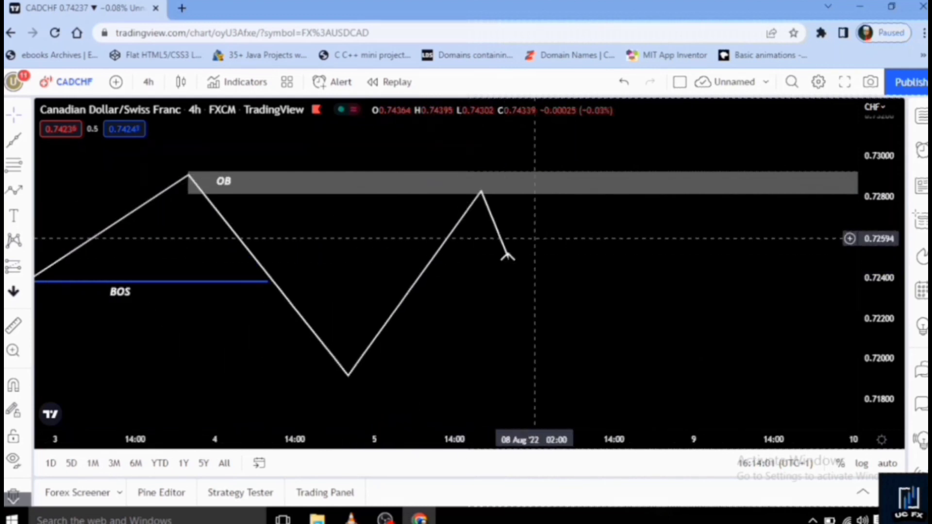
scroll(539, 229, "down", 2)
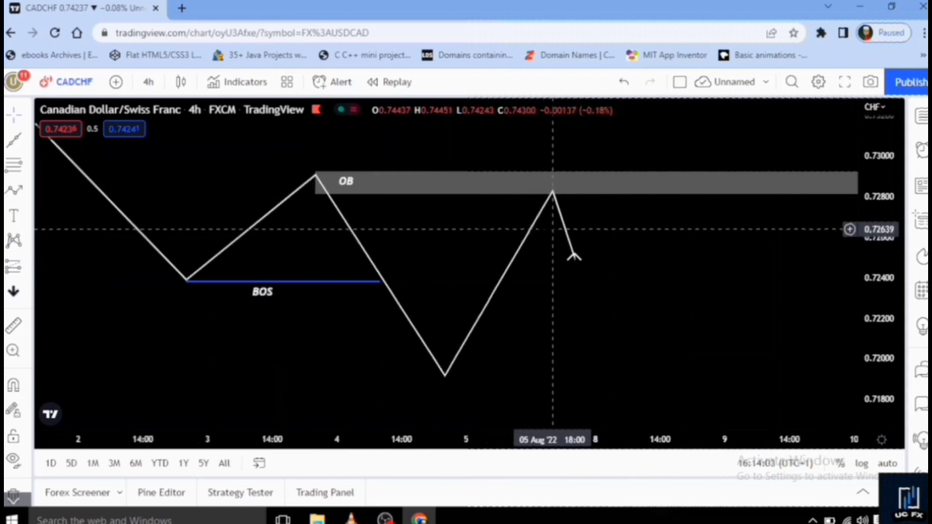
left_click_drag(574, 212, 548, 227)
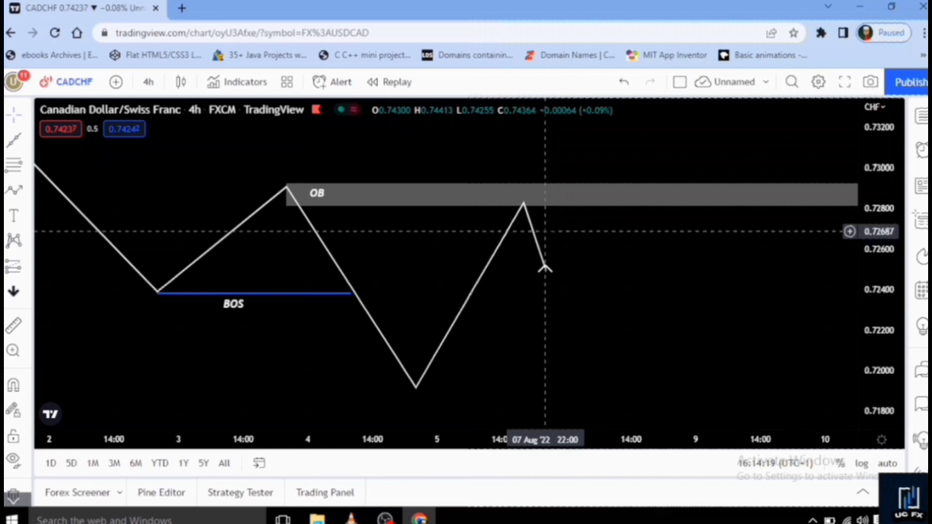
Step: Start a path at the tip of the last down-leg and zigzag it sideways below the OB zone with two equal highs at about 0.7268
scroll(539, 233, "up", 1)
left_click(14, 189)
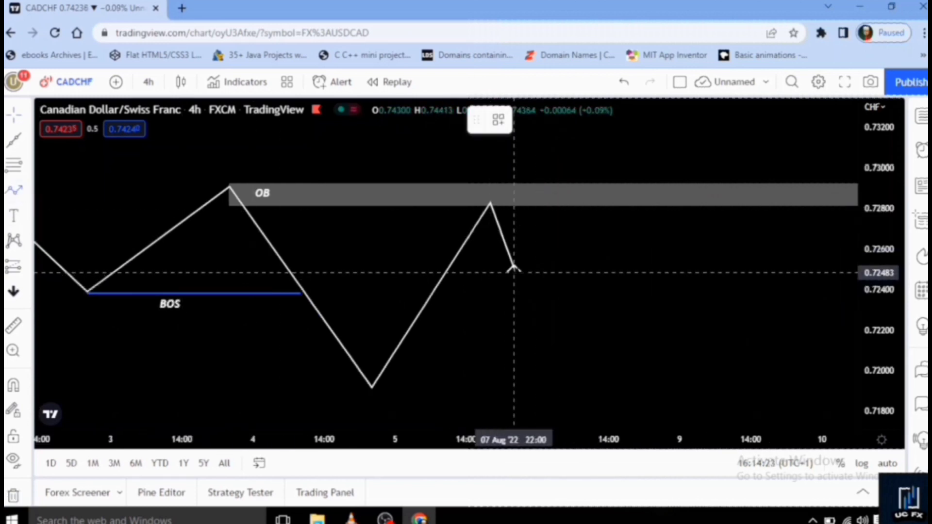
left_click(514, 268)
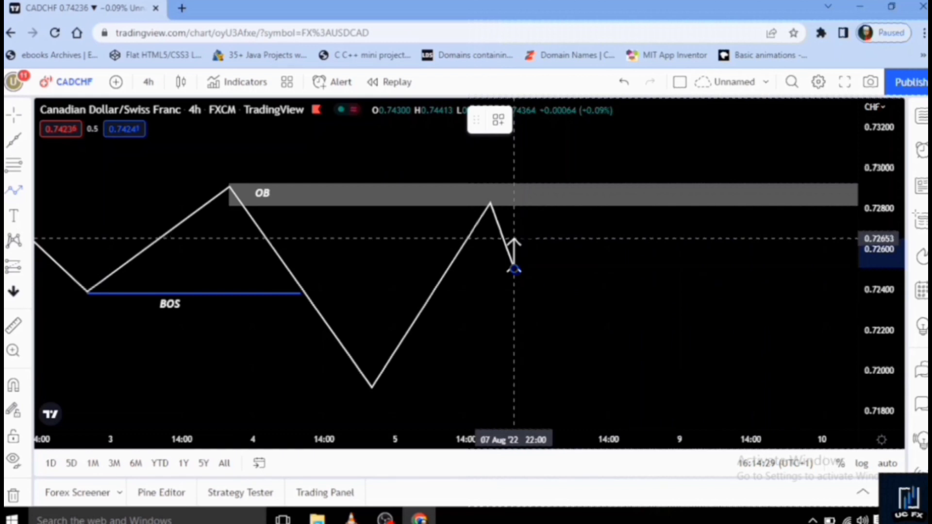
left_click(537, 234)
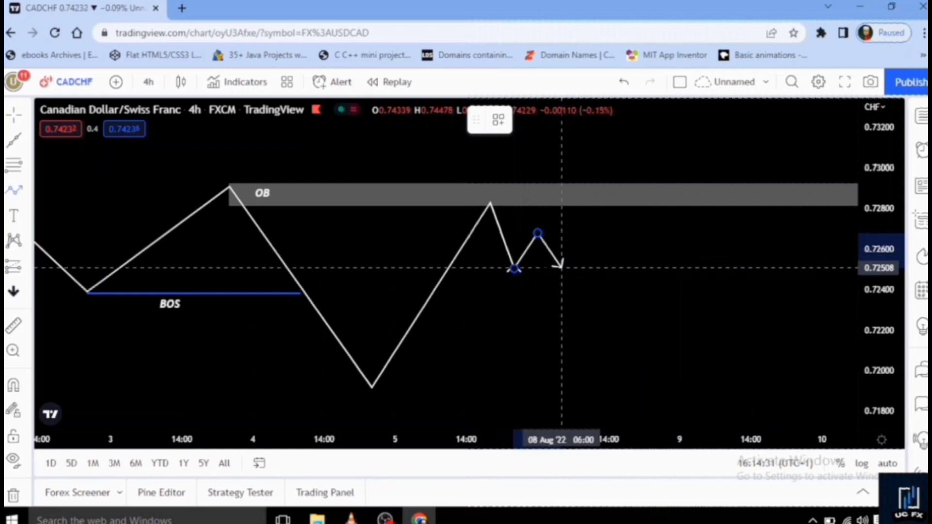
left_click(562, 267)
left_click(585, 235)
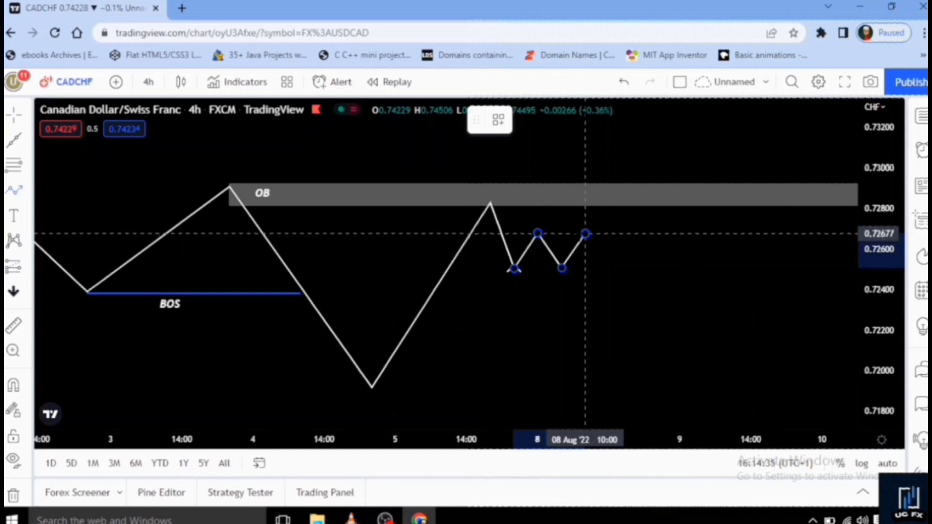
left_click(609, 266)
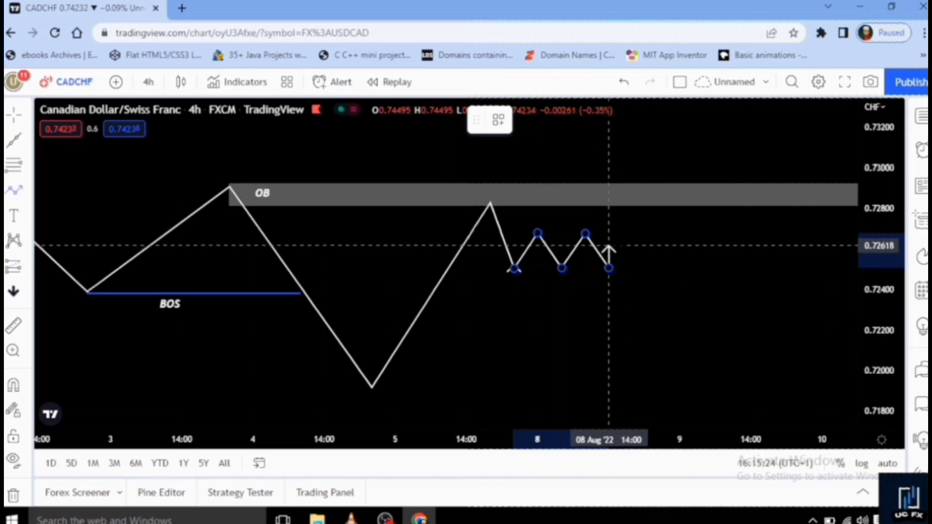
left_click(608, 249)
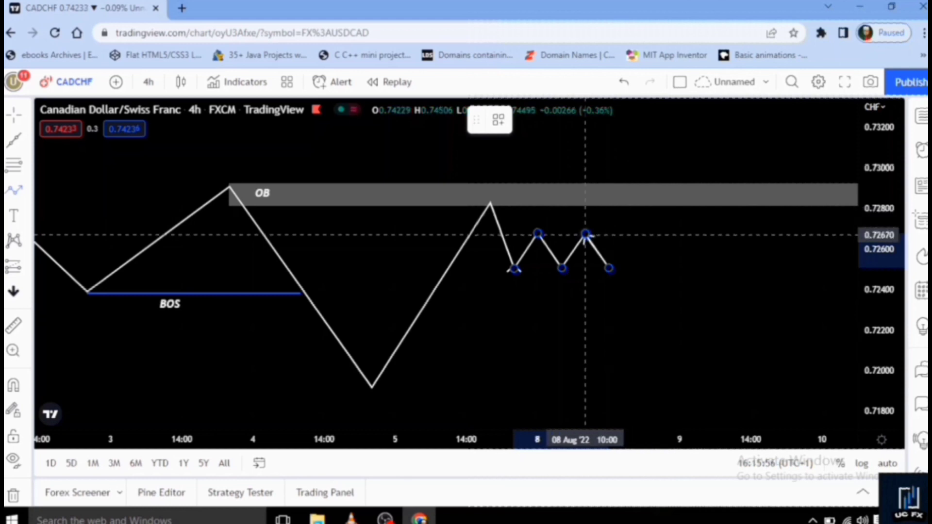
Step: Continue the path to a higher peak just below the OB zone, down to about 0.7239, up to about 0.7271, and end it near 0.7207
left_click(632, 214)
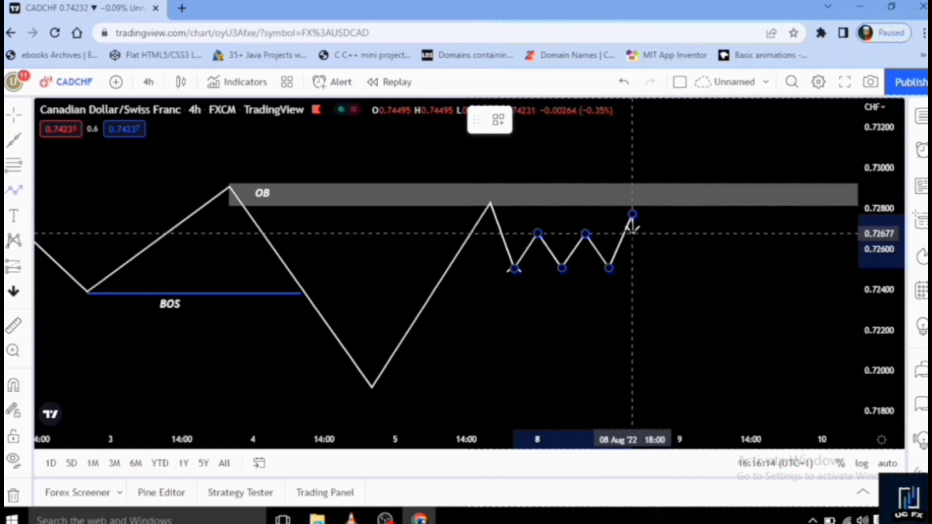
left_click(632, 215)
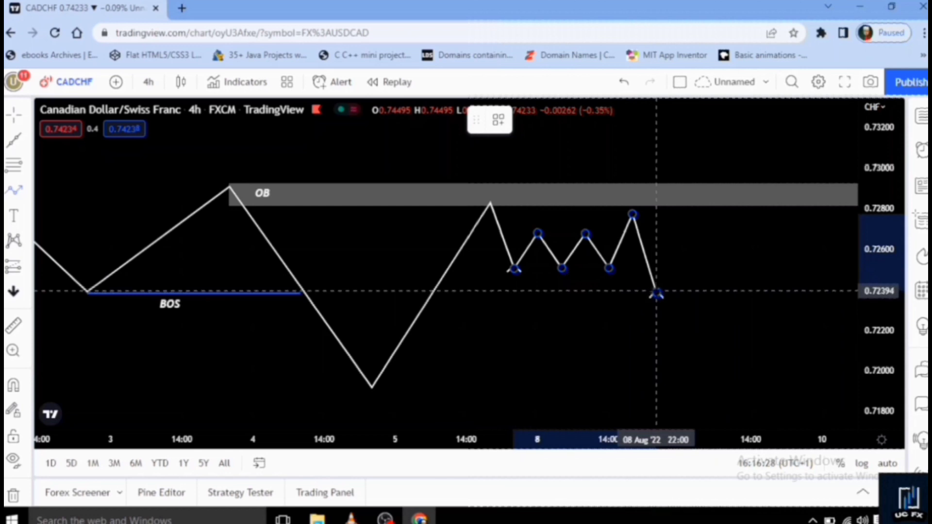
left_click(656, 293)
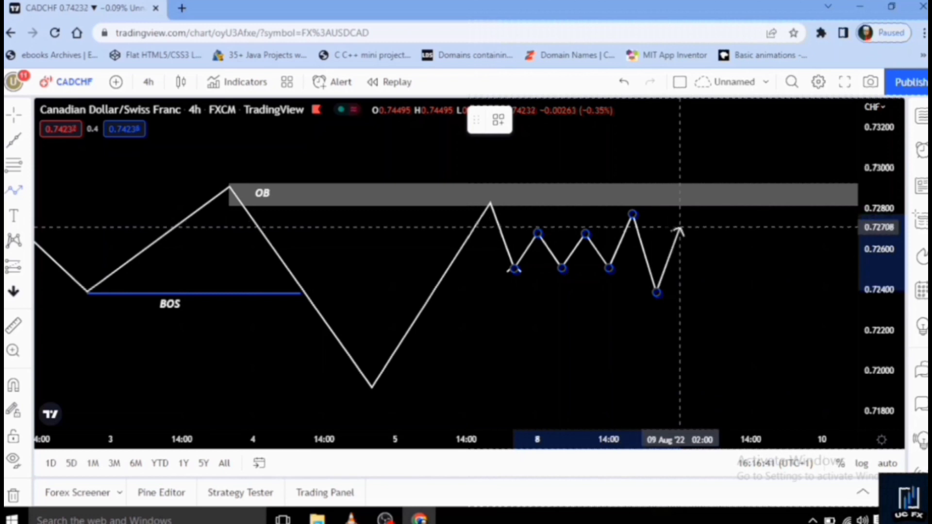
left_click(680, 227)
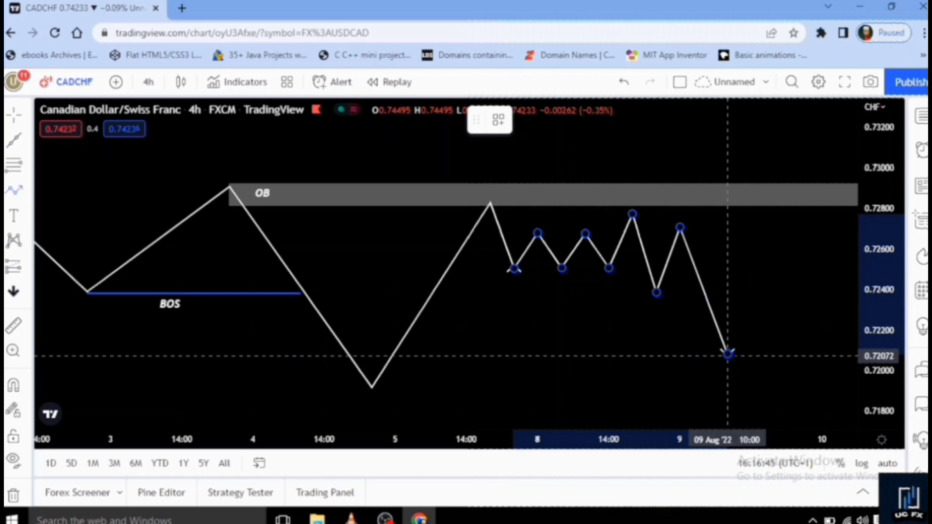
double_click(728, 354)
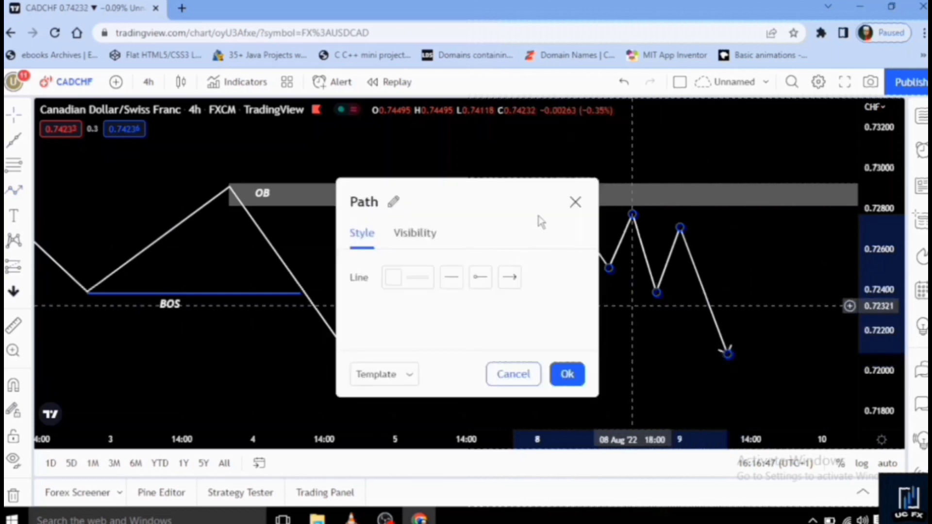
left_click(575, 203)
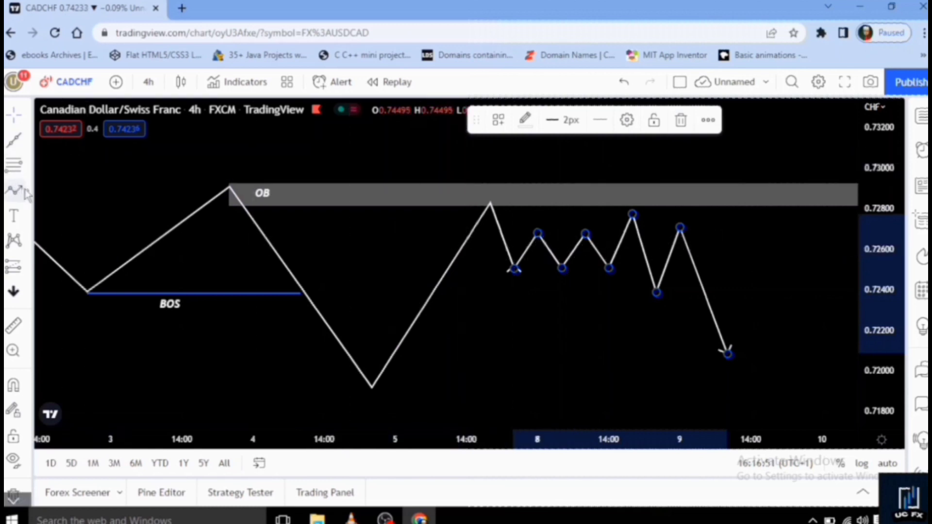
Step: Draw a level line with the Extended Line tool across the zigzag's two equal highs at about 0.7268, from 08 Aug 02:00 to 14:00
left_click(15, 145)
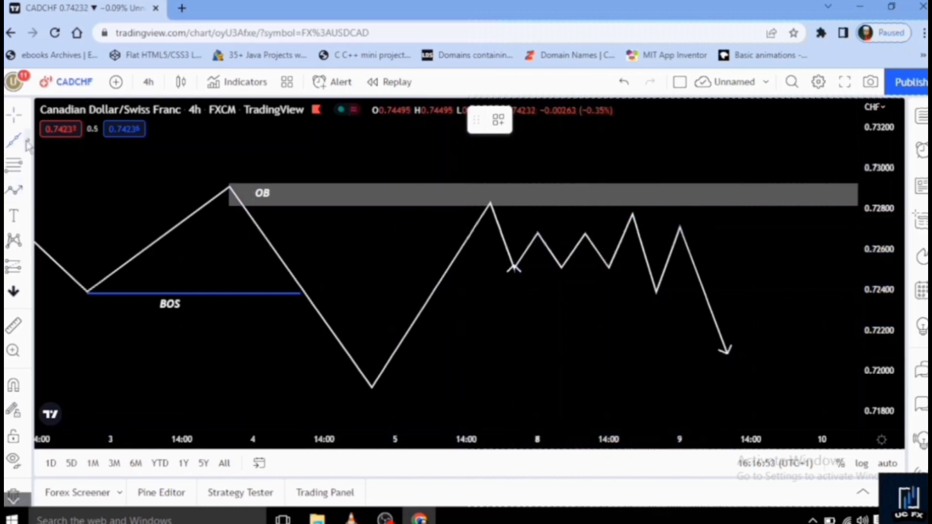
left_click(28, 144)
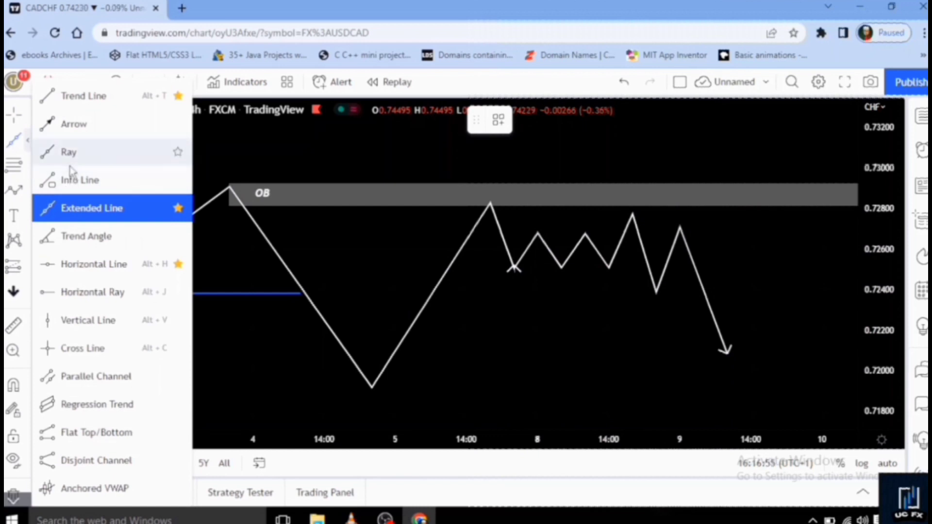
left_click(80, 212)
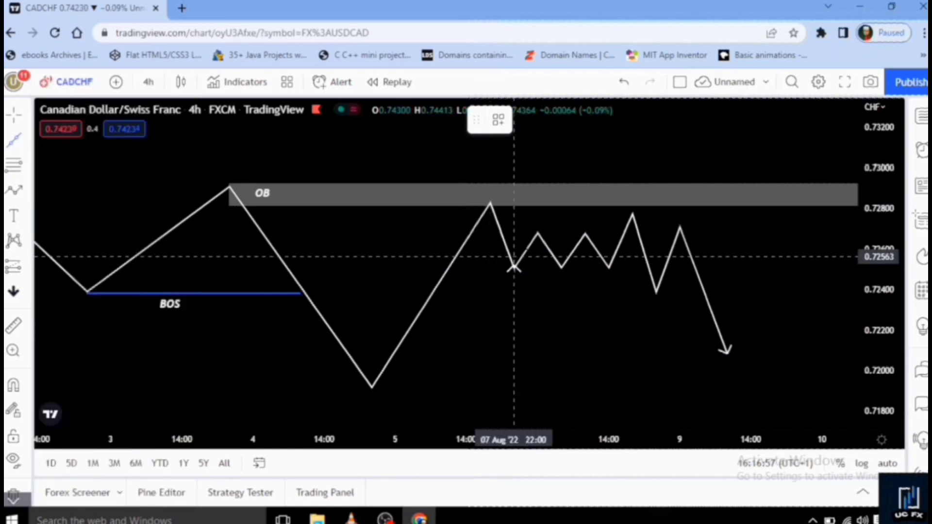
left_click(537, 233)
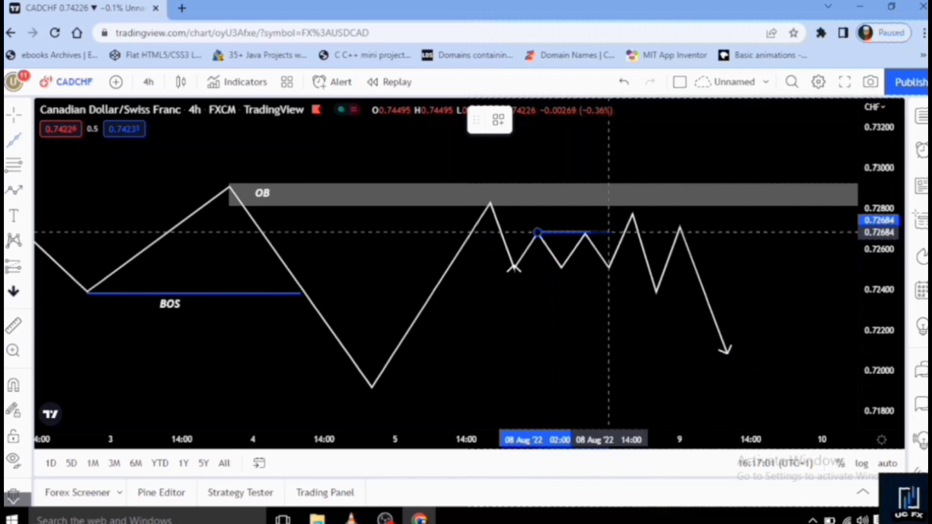
left_click(609, 232)
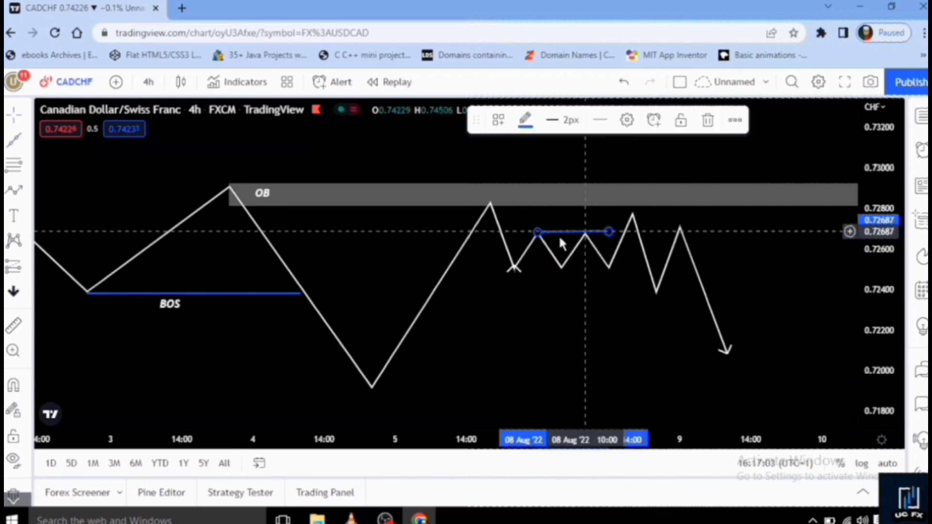
Step: Draw a level line with the Extended Line tool across the zigzag's lows at about 0.7250, from 07 Aug 22:00 to 08 Aug 14:00
left_click(28, 144)
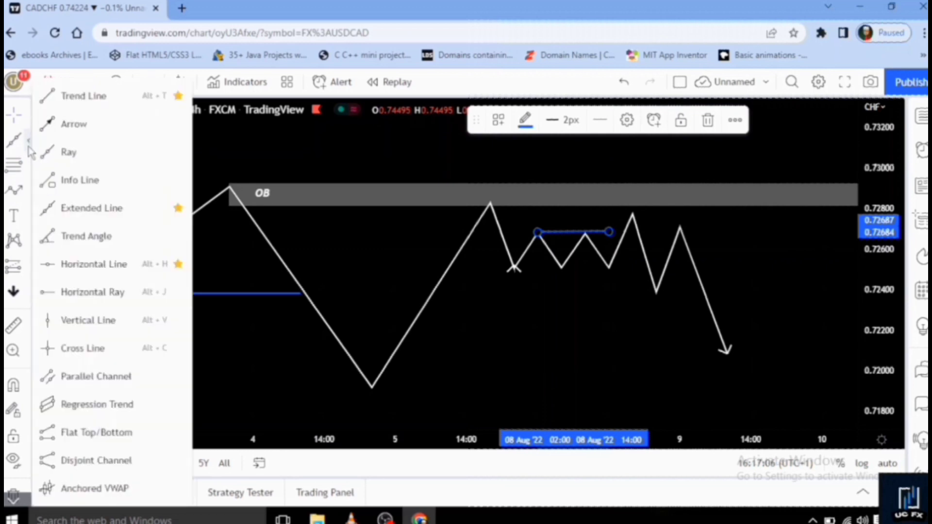
left_click(68, 214)
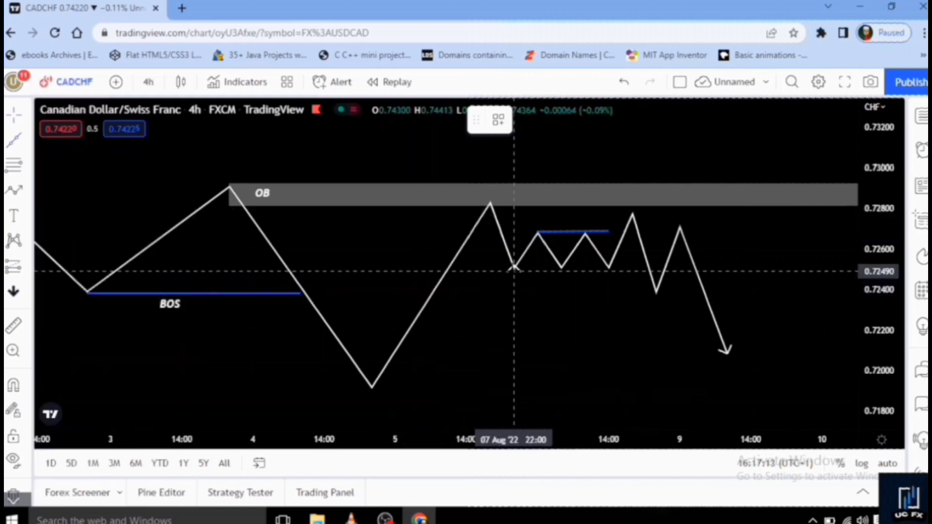
left_click(513, 268)
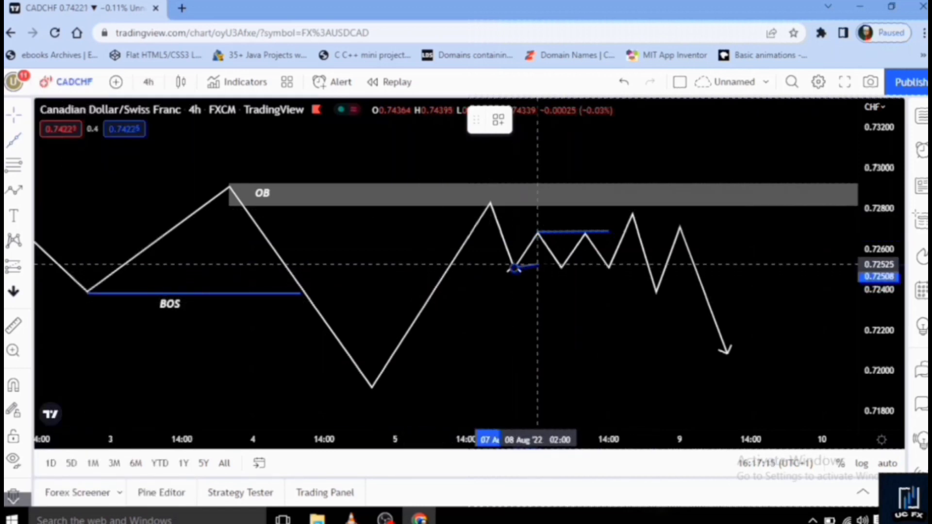
left_click(609, 270)
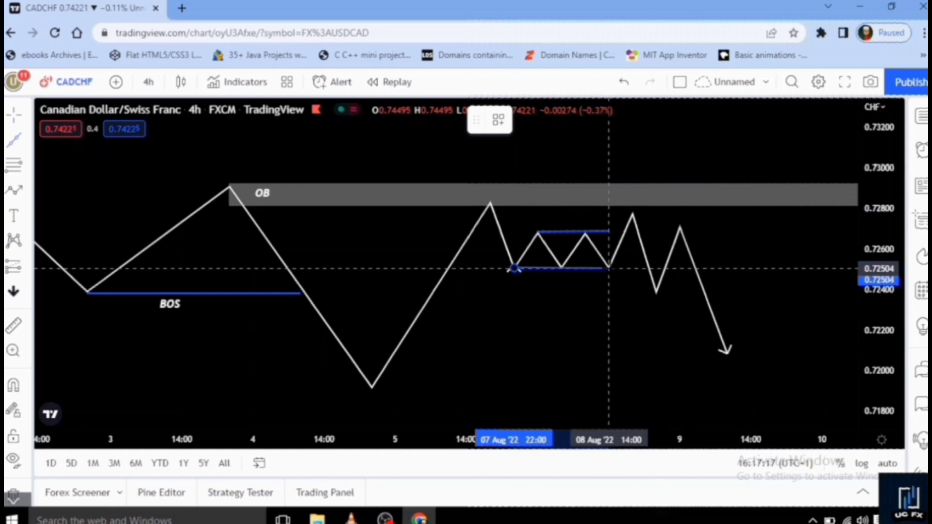
left_click(609, 291)
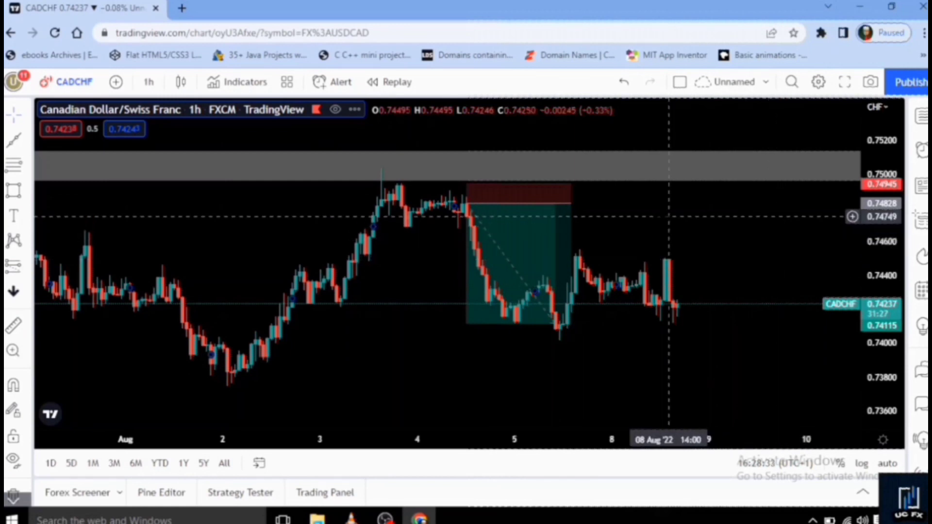
Step: Delete the short position drawing from the 1-hour CADCHF chart below the grey order block zone
left_click_drag(660, 214, 642, 227)
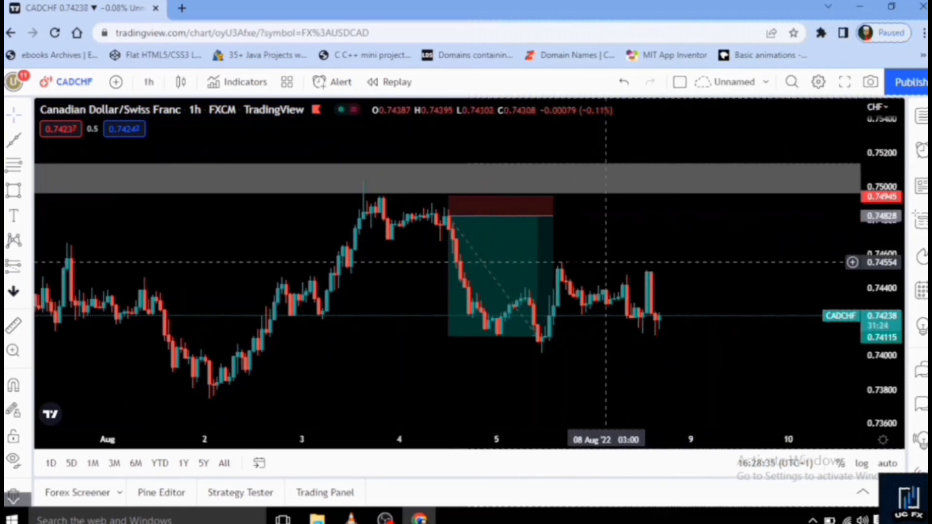
left_click(454, 252)
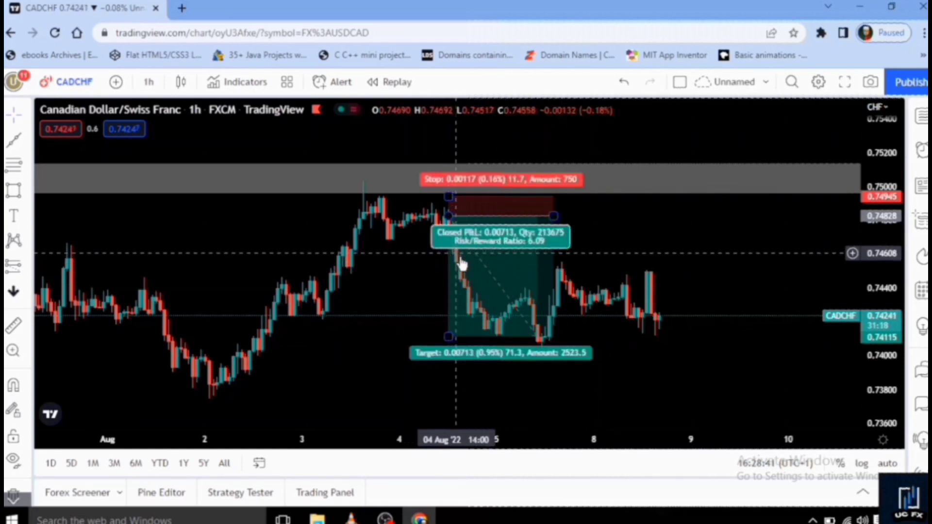
left_click(441, 253)
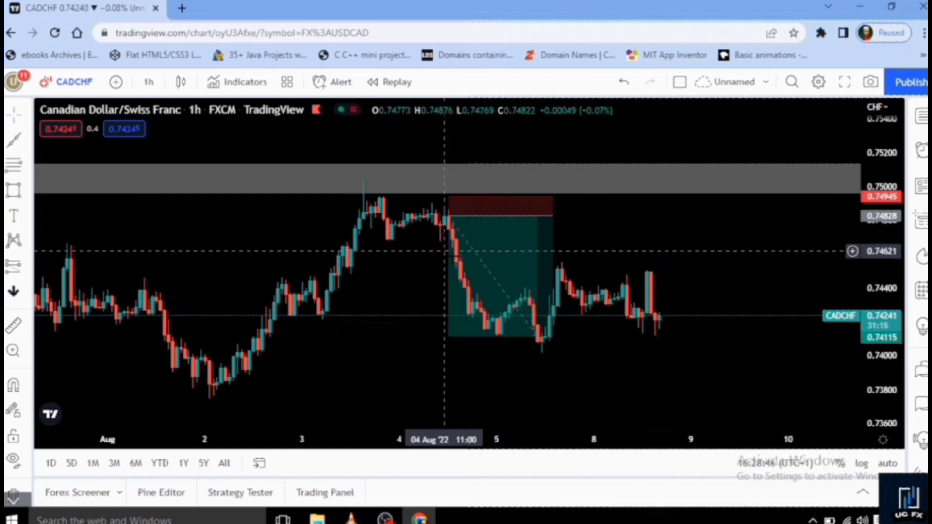
left_click(456, 257)
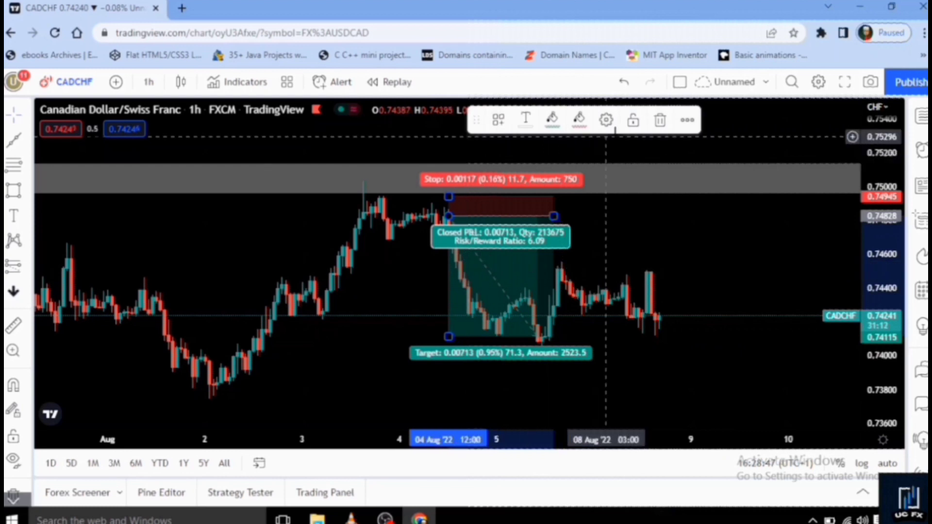
left_click(661, 122)
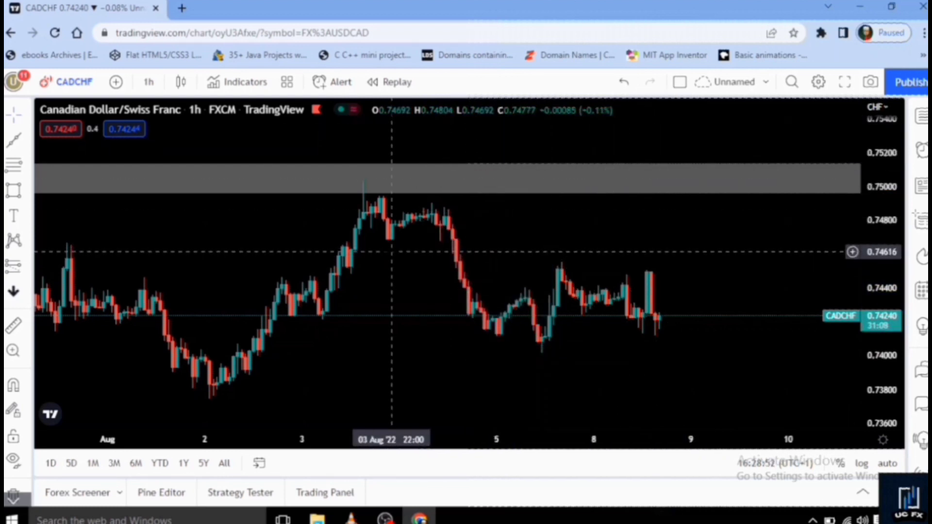
Step: Switch the CADCHF chart to the 15-minute timeframe
left_click_drag(432, 248, 538, 250)
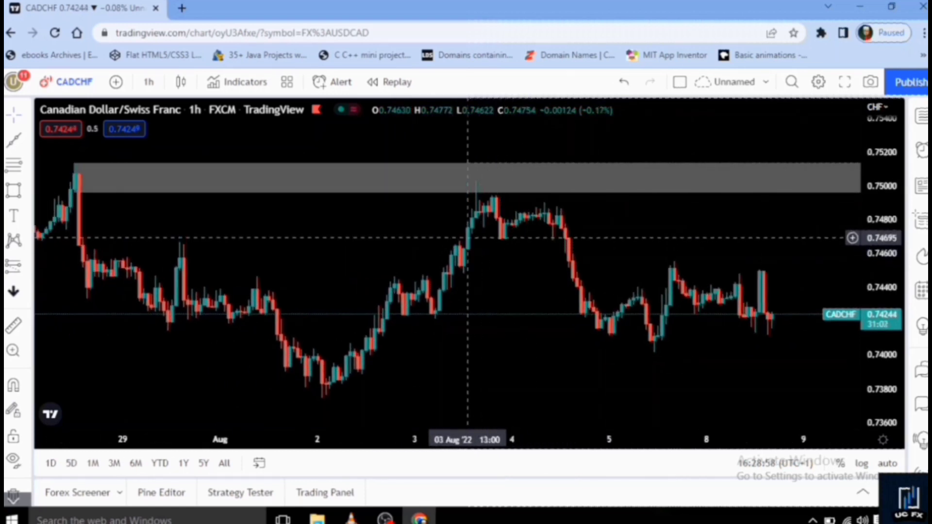
left_click(149, 81)
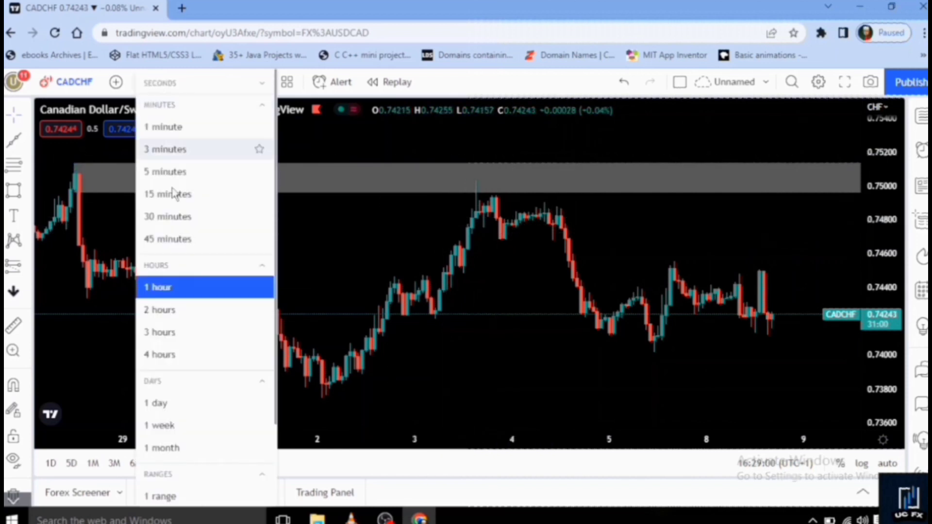
left_click(173, 194)
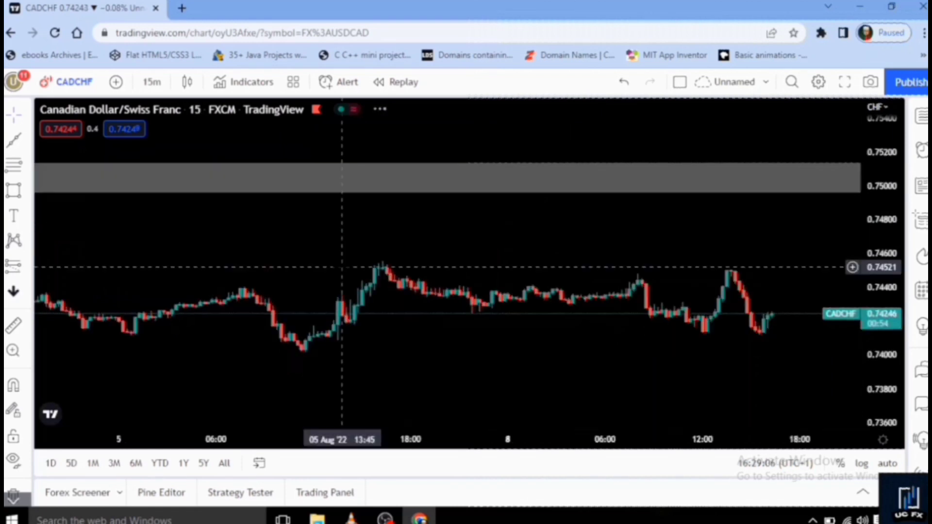
Step: Bracket the sideways price range below the grey zone with vertical lines at 04 Aug 00:00 and 04 Aug 08:00
scroll(342, 265, "down", 3)
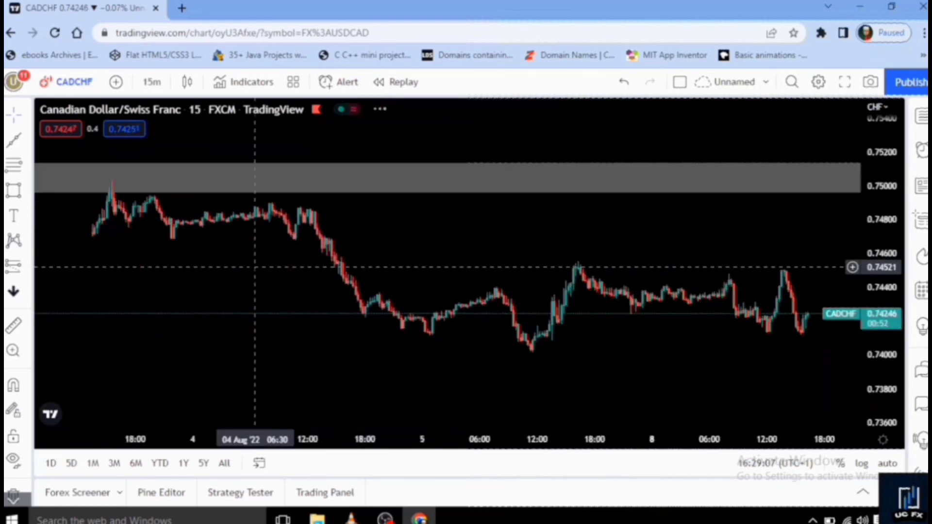
left_click_drag(426, 276, 575, 284)
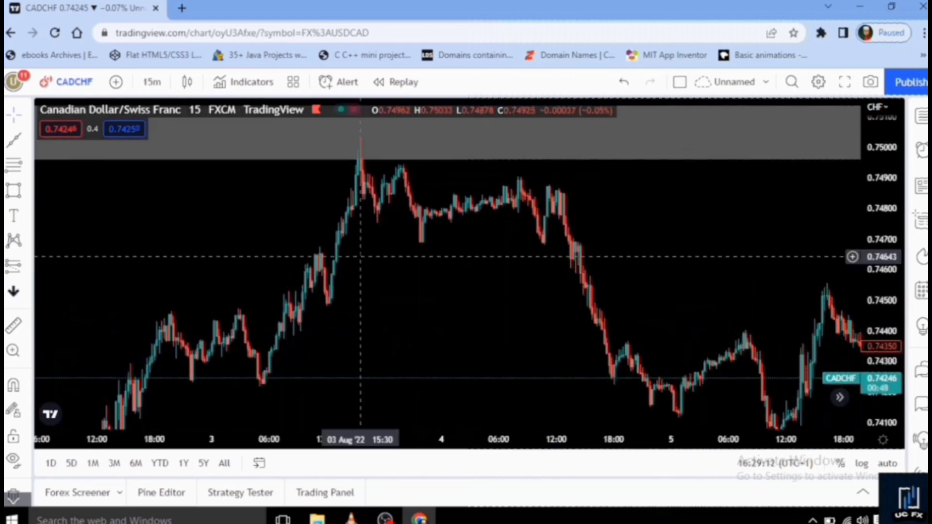
scroll(330, 257, "up", 3)
left_click_drag(323, 264, 413, 318)
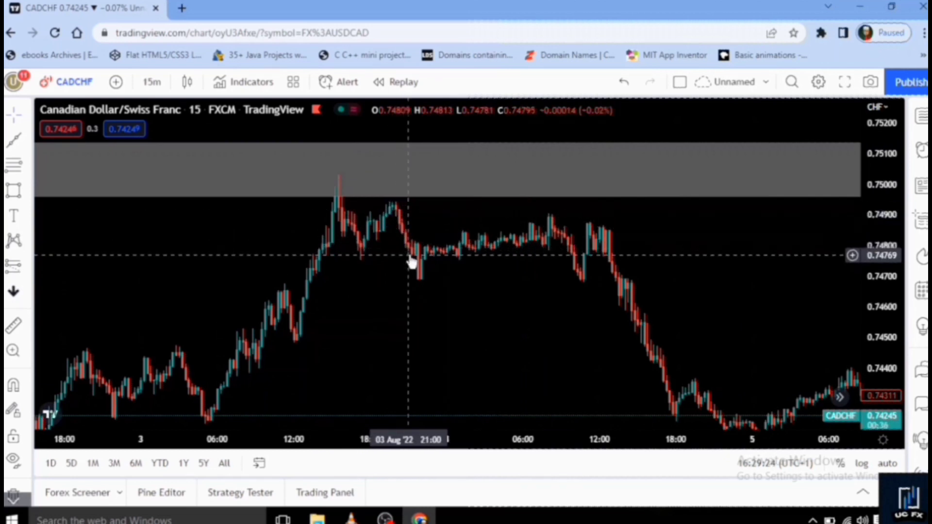
left_click_drag(378, 259, 337, 292)
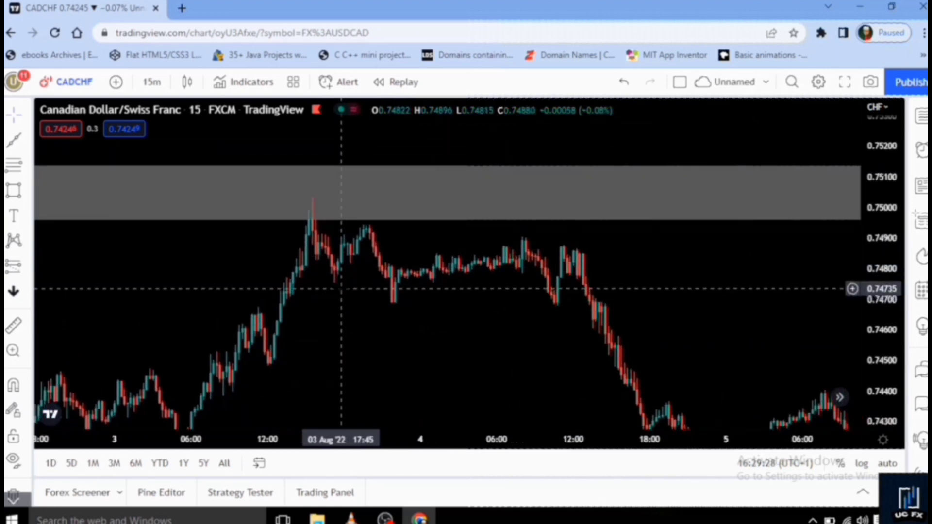
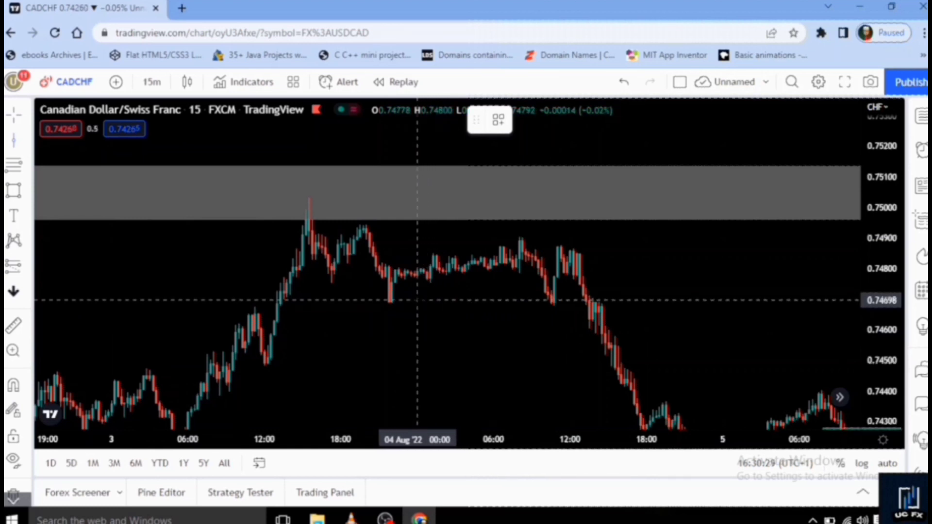
left_click(416, 300)
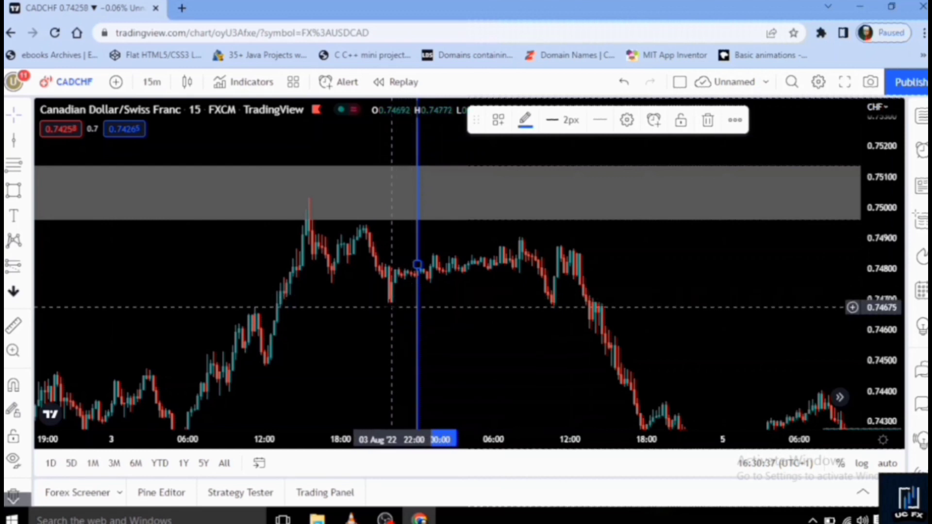
left_click(436, 312)
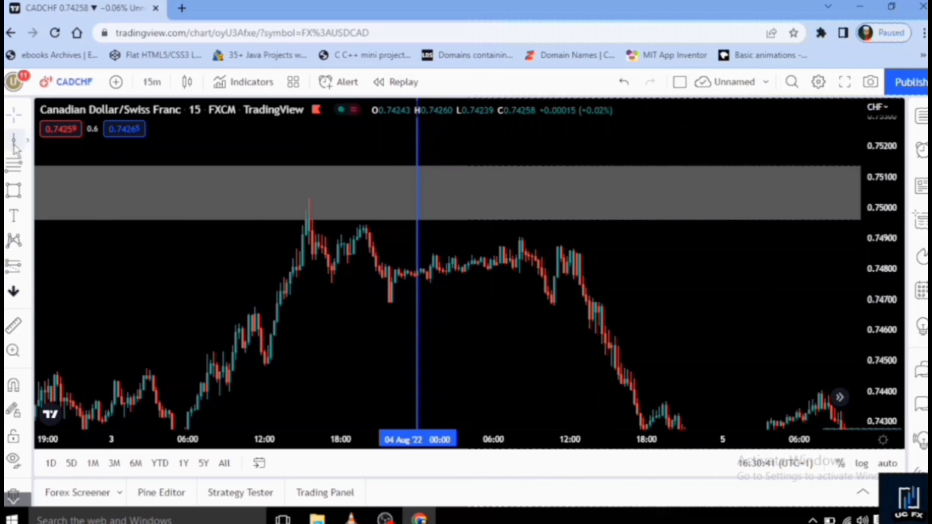
left_click(109, 178)
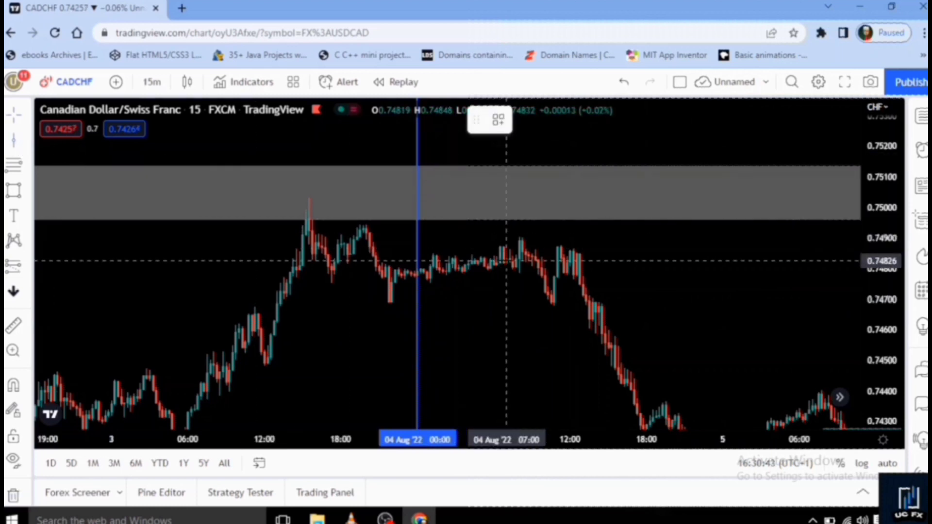
left_click(519, 261)
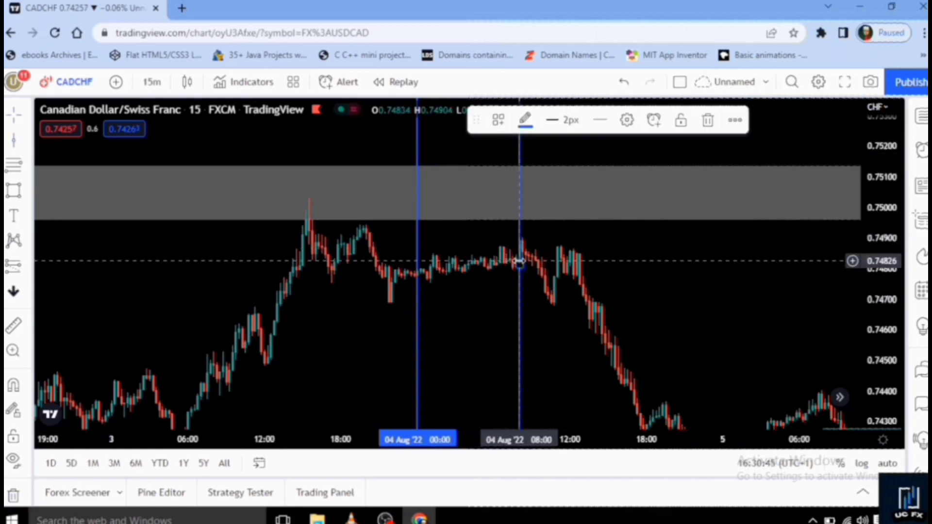
left_click(532, 328)
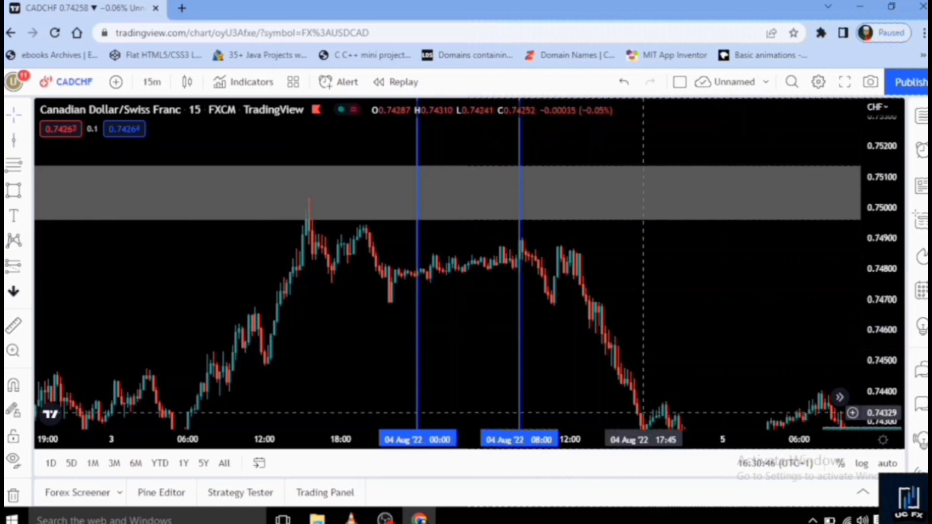
Step: Draw a level line with the Extended Line tool under the range's lows at about 0.7475, from 04 Aug 01:00 to 08:00
left_click_drag(888, 304, 889, 311)
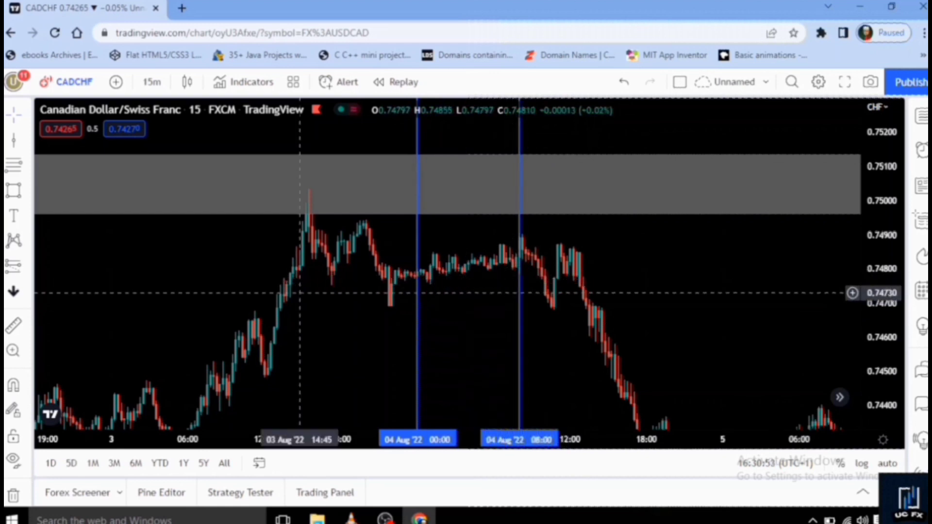
left_click(27, 142)
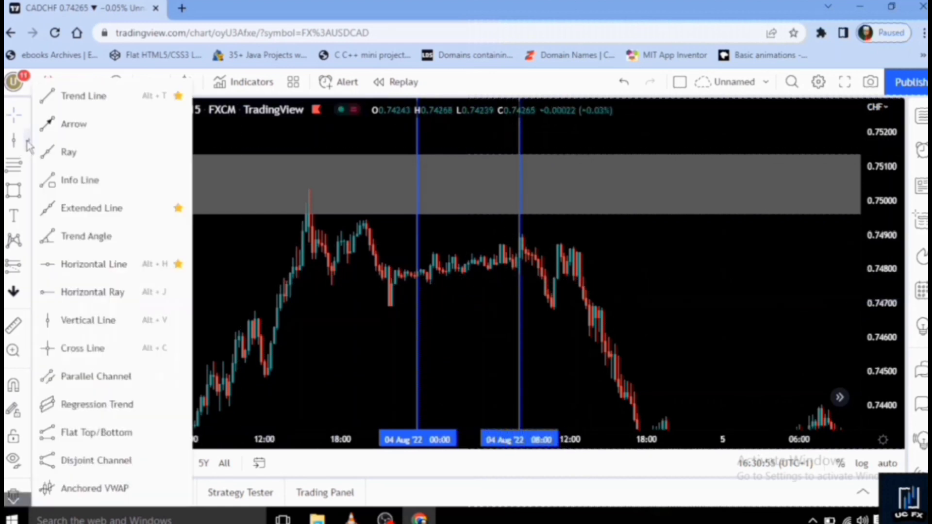
left_click(64, 210)
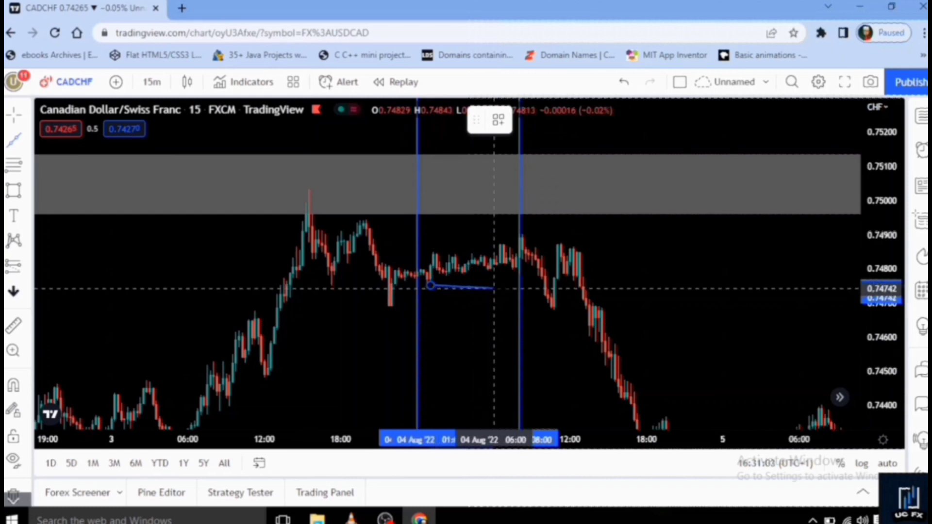
left_click(520, 286)
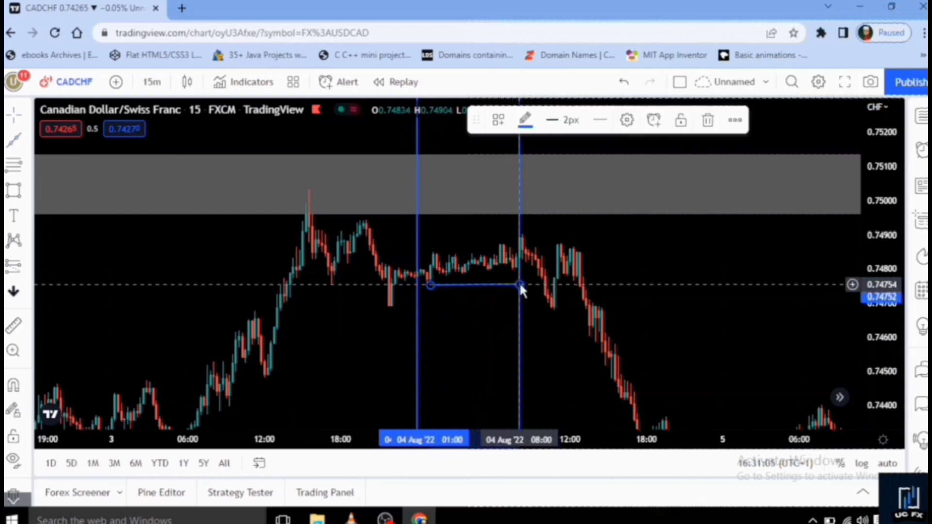
Step: Draw a matching level line along the range's highs at about 0.7488, from 04 Aug 01:00 to 08:00
left_click(14, 141)
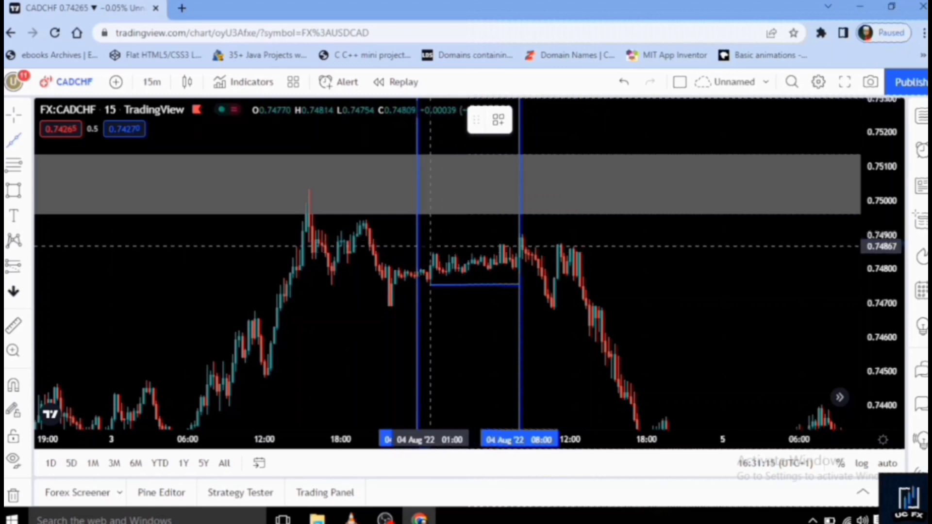
left_click(418, 250)
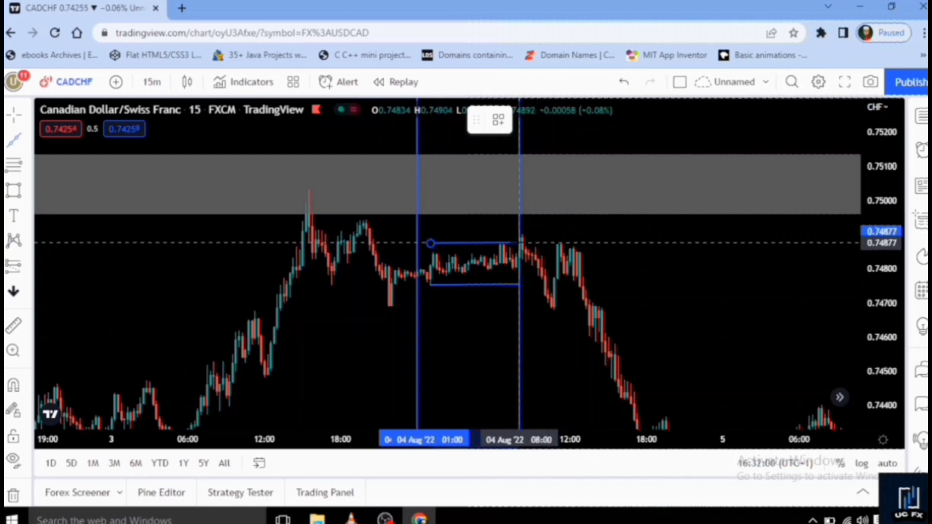
left_click(500, 313)
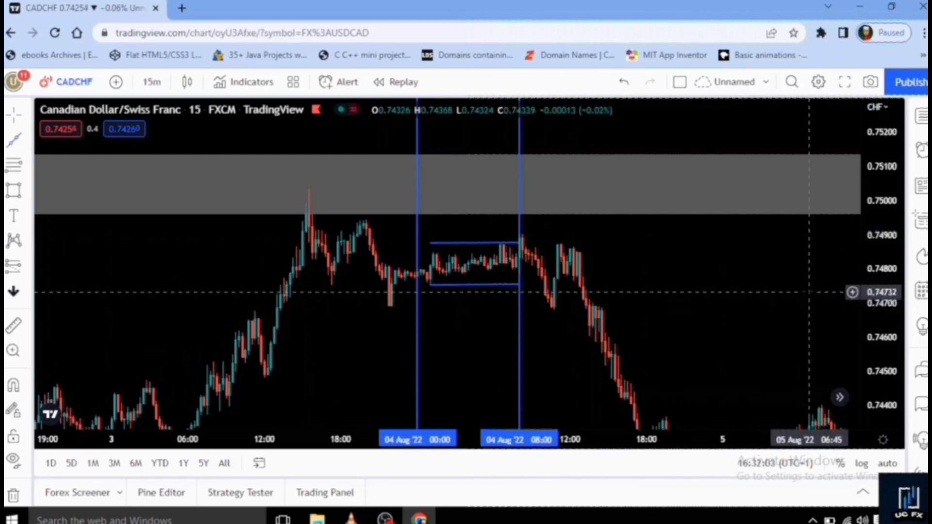
Step: Place a dollar icon just above the range's upper line at about 0.7490 and another just below its lower line at about 0.7473
left_click_drag(893, 286, 893, 269)
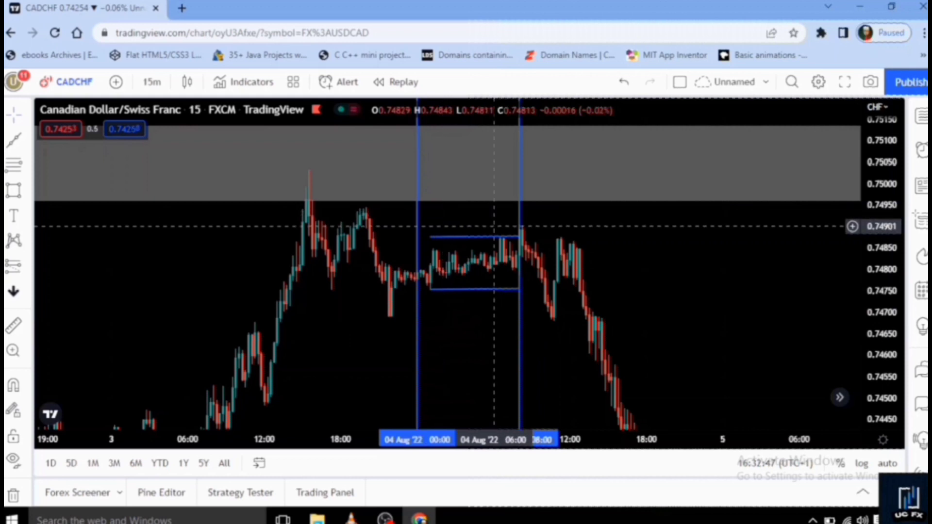
left_click(27, 292)
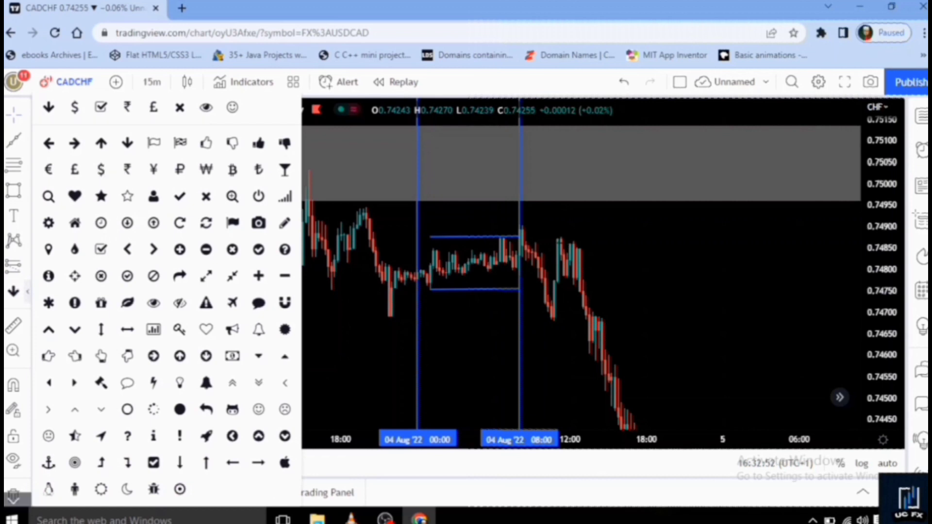
left_click(75, 107)
left_click(465, 228)
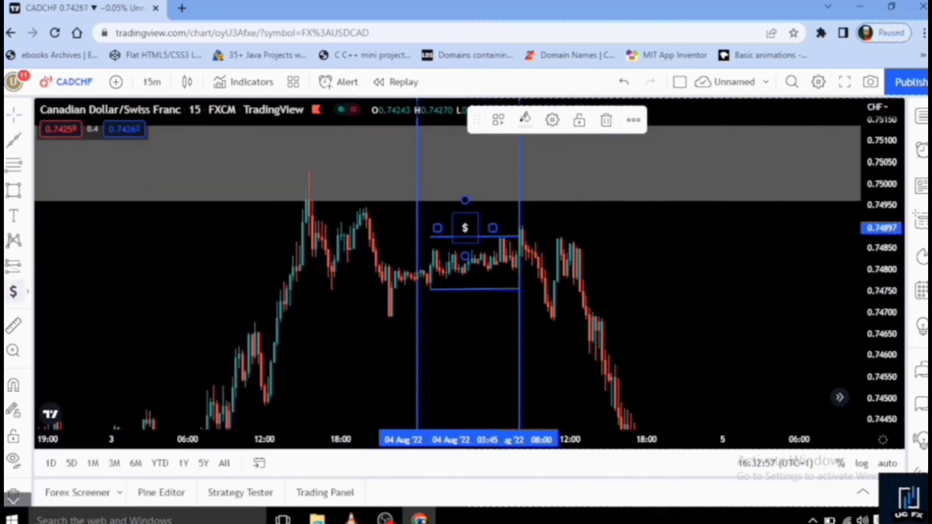
left_click(468, 301)
left_click(469, 302)
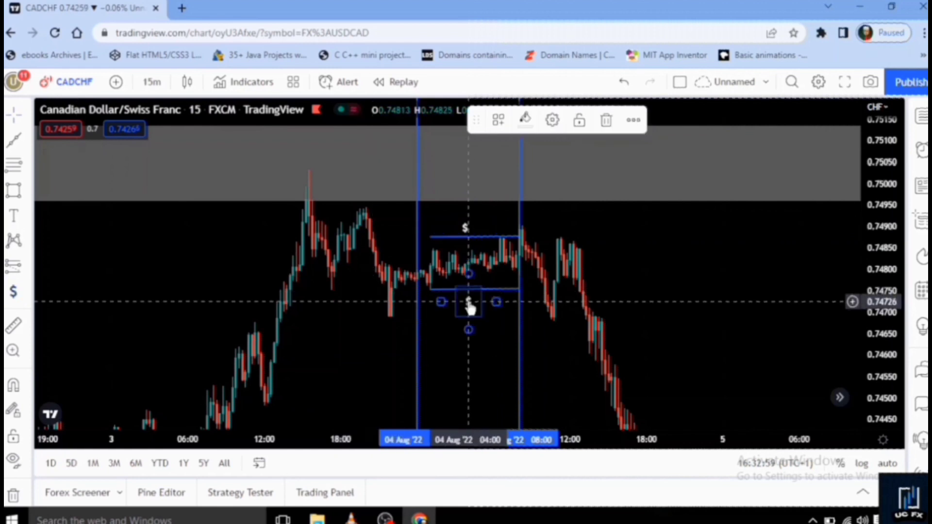
left_click(446, 314)
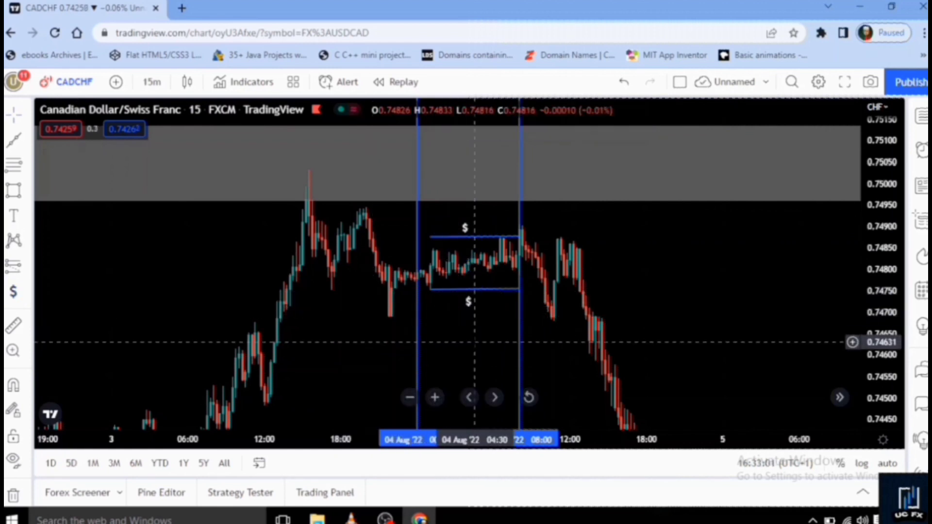
Step: Move the vertical line at the end of the sideways range from 04 Aug 08:00 to 07:45
scroll(429, 339, "up", 1)
left_click_drag(428, 339, 443, 351)
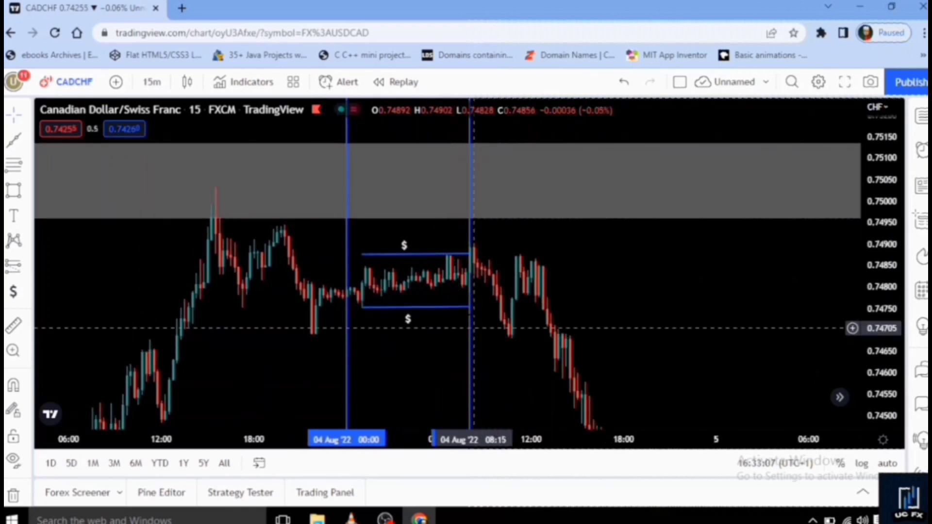
left_click(471, 266)
mouse_move(471, 266)
left_mouse_down()
mouse_move(482, 266)
mouse_move(470, 266)
left_mouse_up()
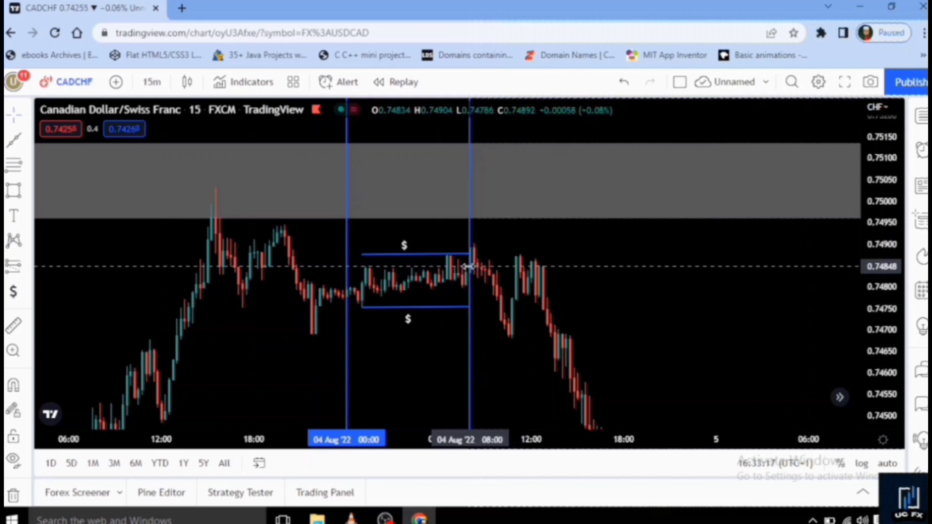
left_click_drag(468, 266, 466, 266)
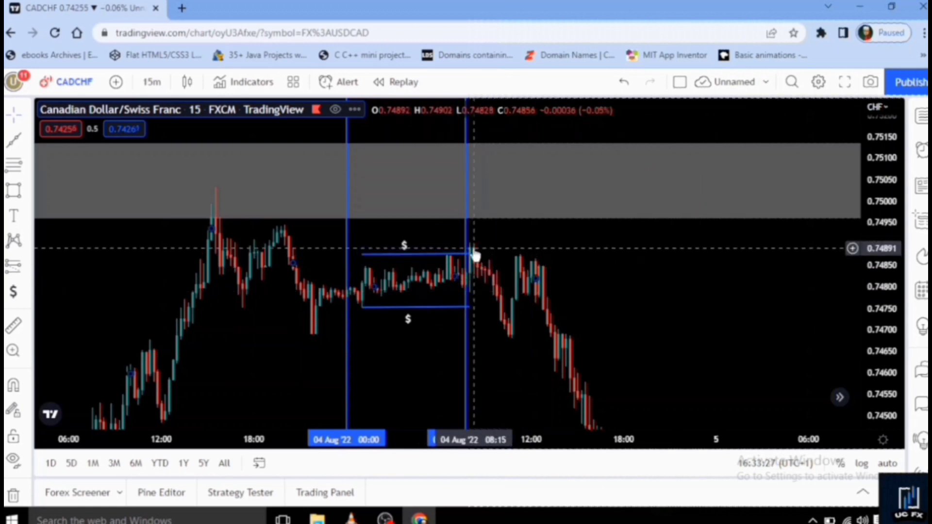
left_click(406, 248)
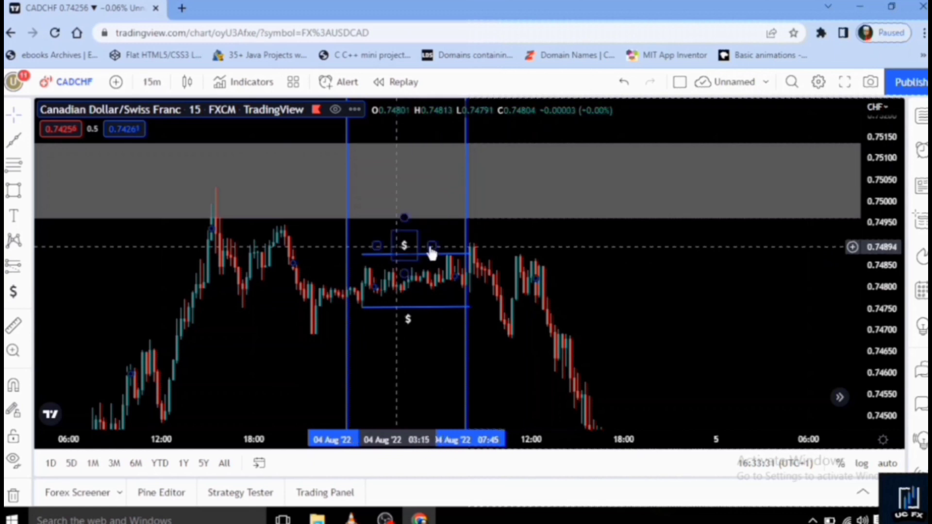
left_click(453, 283)
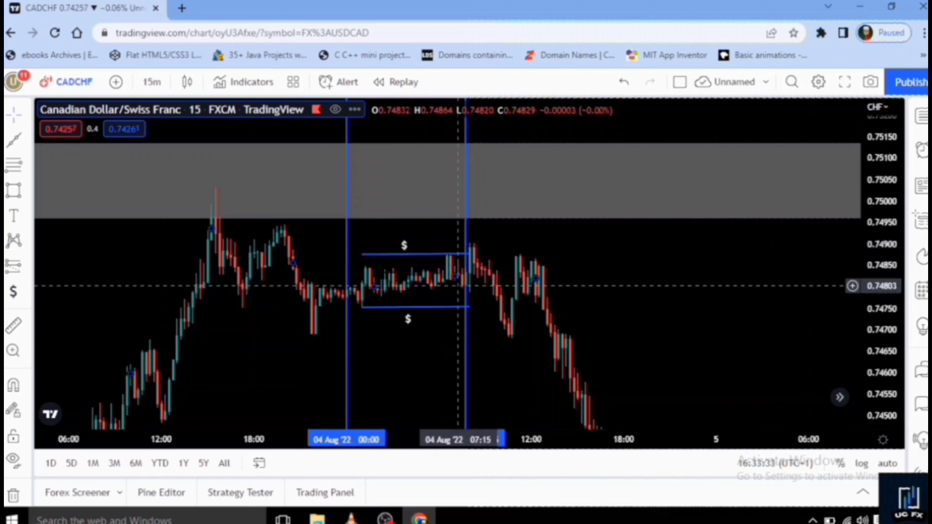
scroll(364, 277, "up", 1)
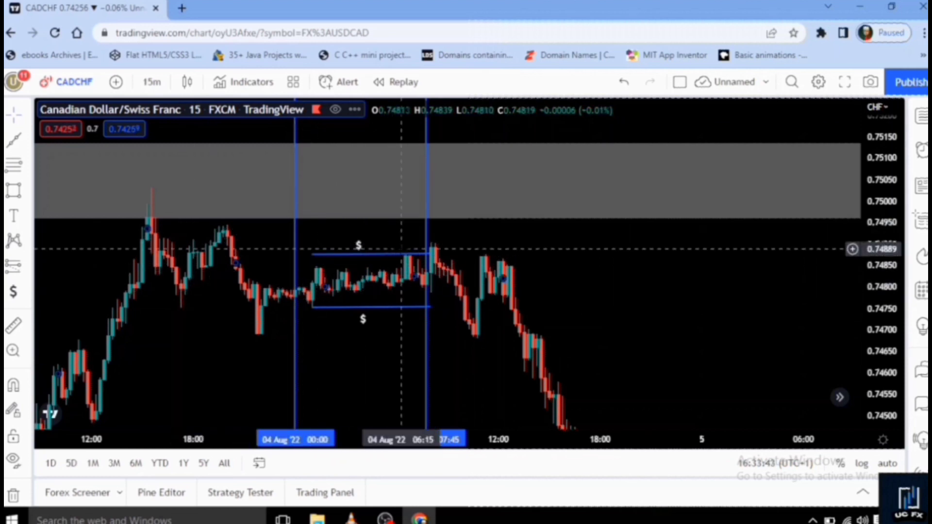
left_click(360, 251)
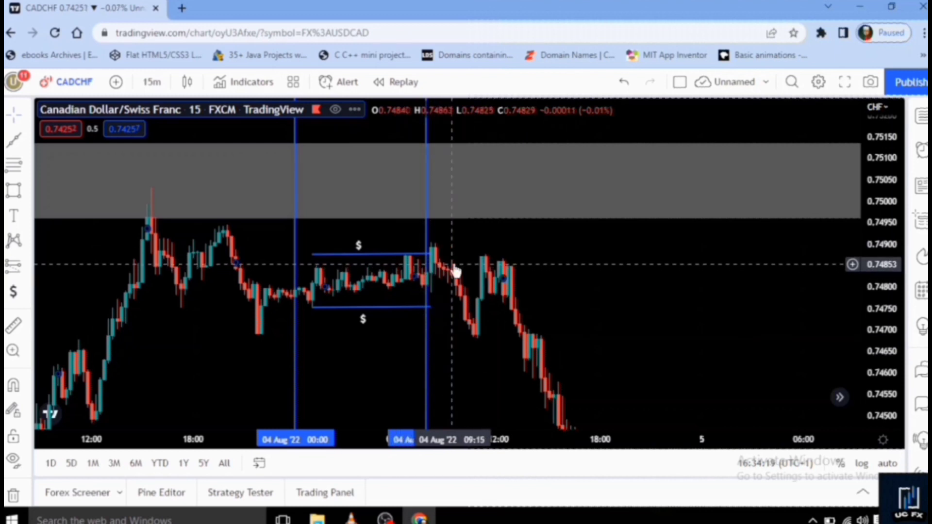
scroll(436, 273, "up", 1)
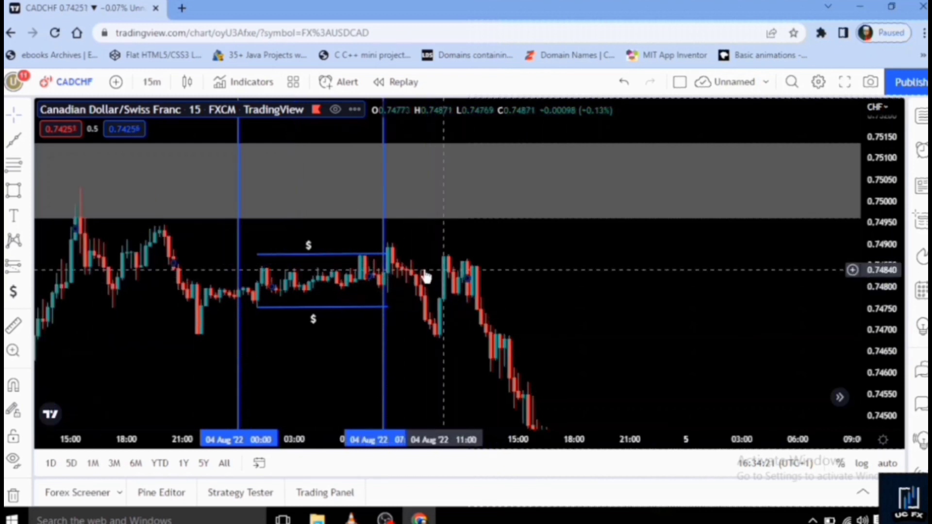
left_click(393, 257)
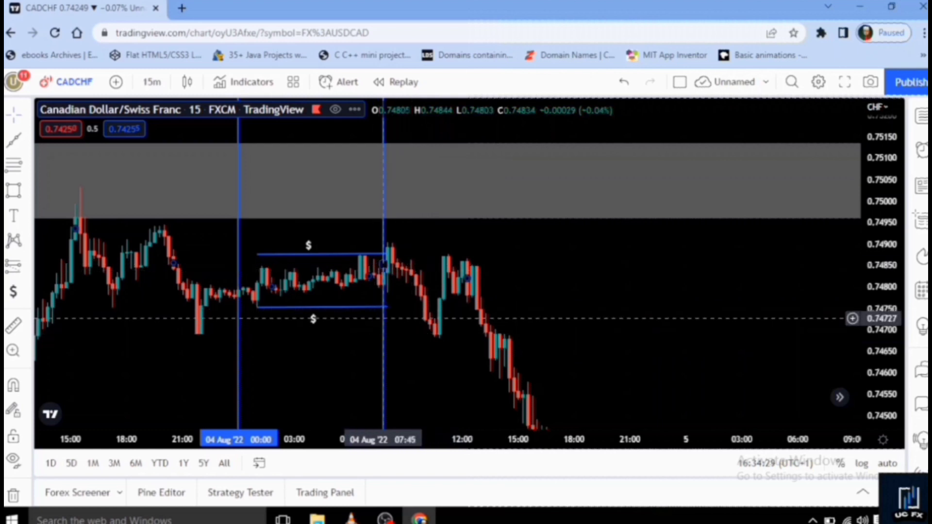
Step: Switch the chart to the 5-minute timeframe
left_click(153, 83)
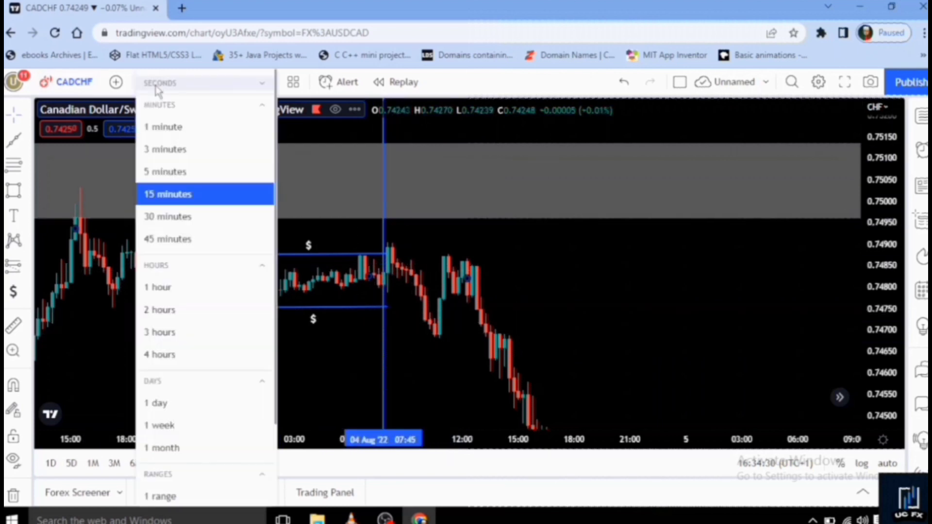
left_click(159, 154)
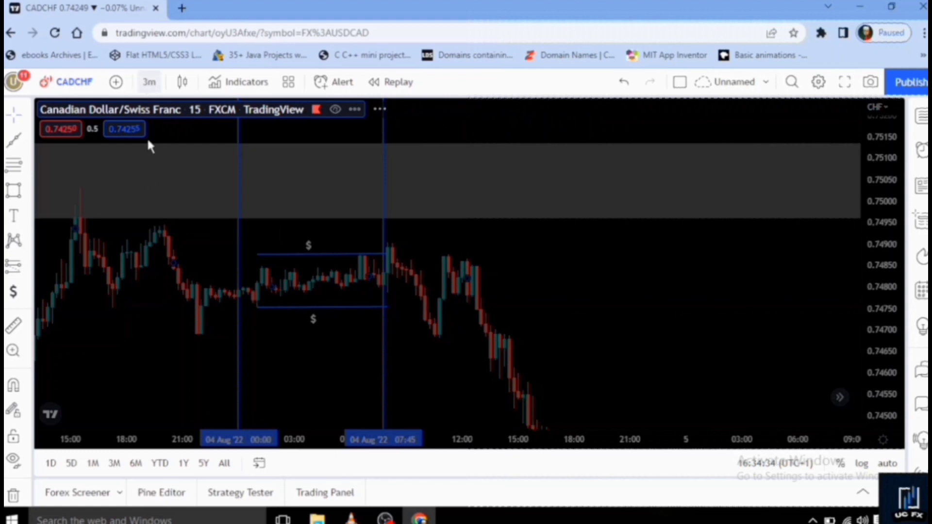
left_click(149, 82)
left_click(160, 173)
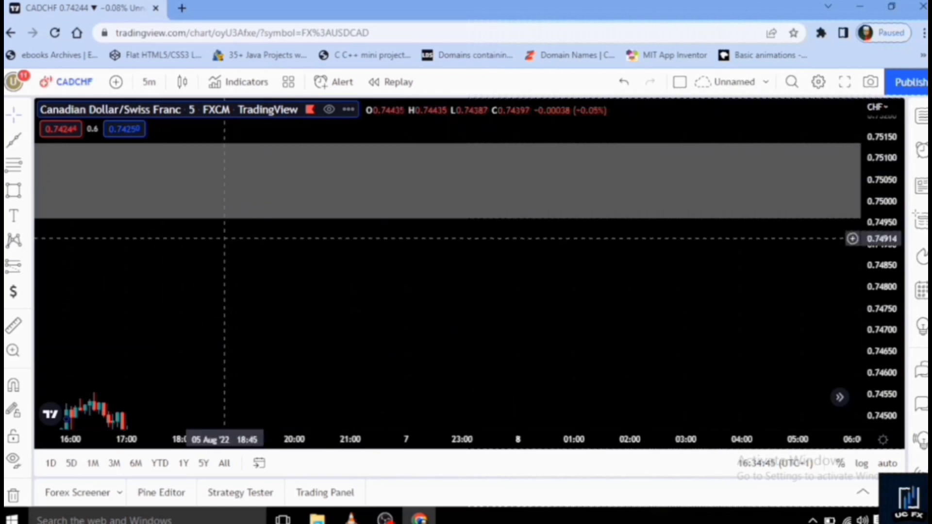
Step: Draw a right-extended rectangle zone over the spike above the range, from 04 Aug 08:10, between about 0.7486 and 0.7490
scroll(223, 239, "down", 5)
left_click_drag(357, 267, 634, 252)
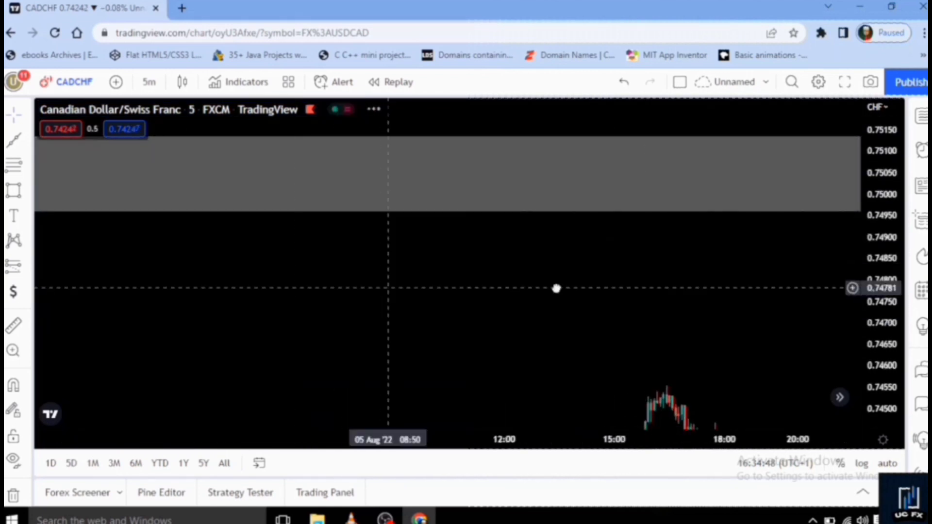
left_click_drag(556, 287, 648, 287)
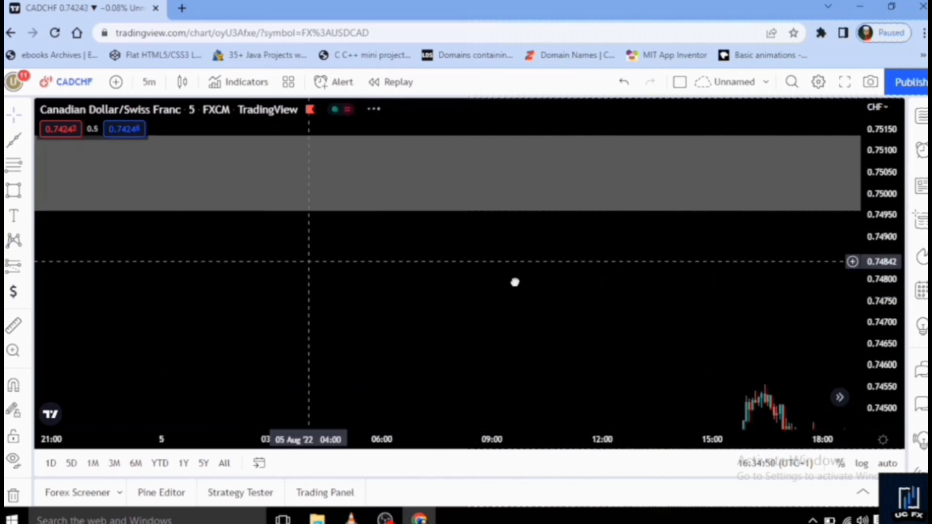
left_click_drag(701, 272, 745, 237)
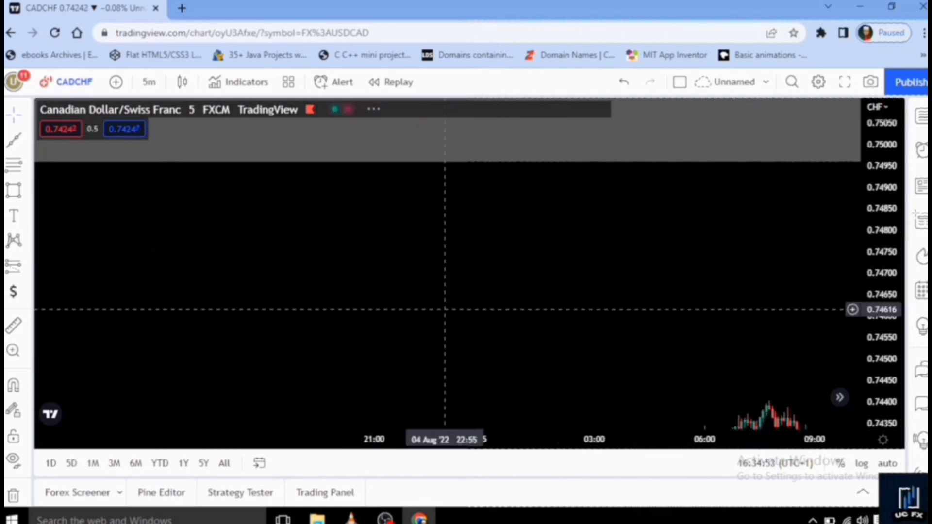
left_click_drag(480, 284, 764, 294)
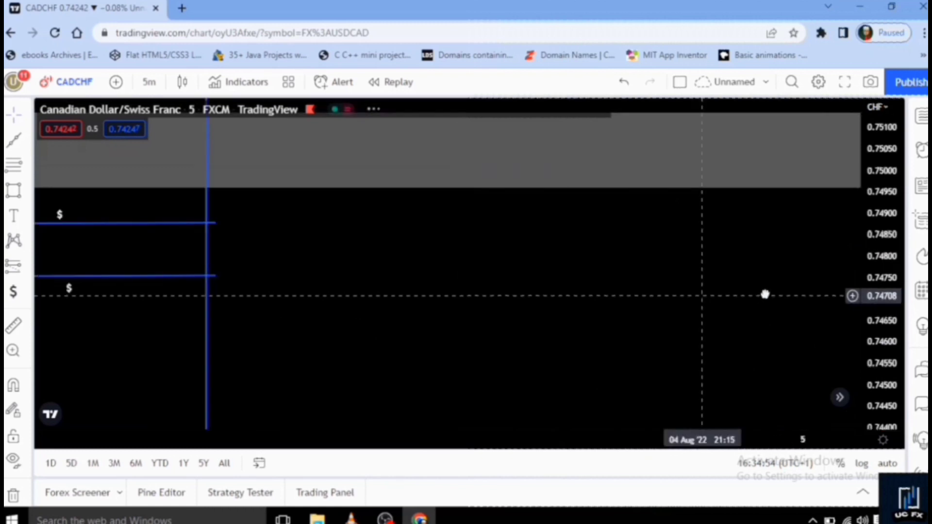
left_click_drag(625, 319, 689, 318)
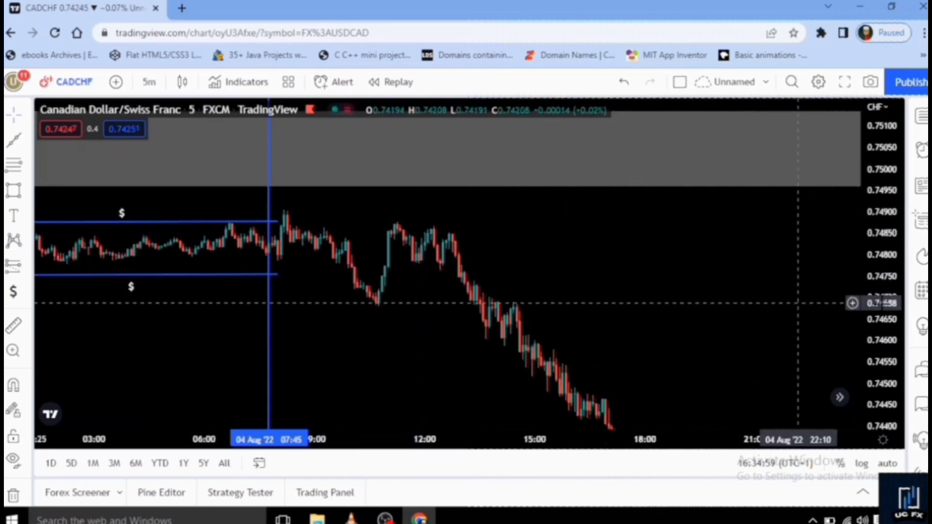
left_click_drag(888, 297, 879, 178)
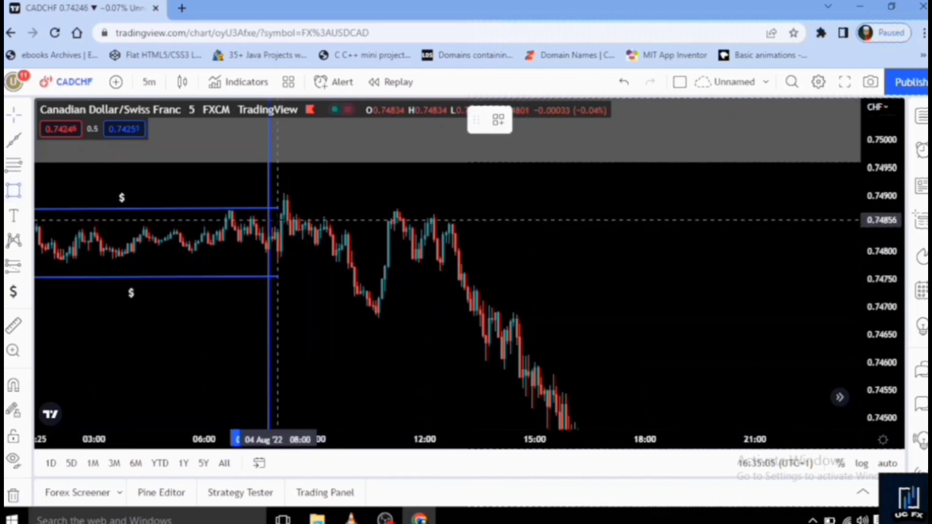
left_click_drag(284, 220, 284, 195)
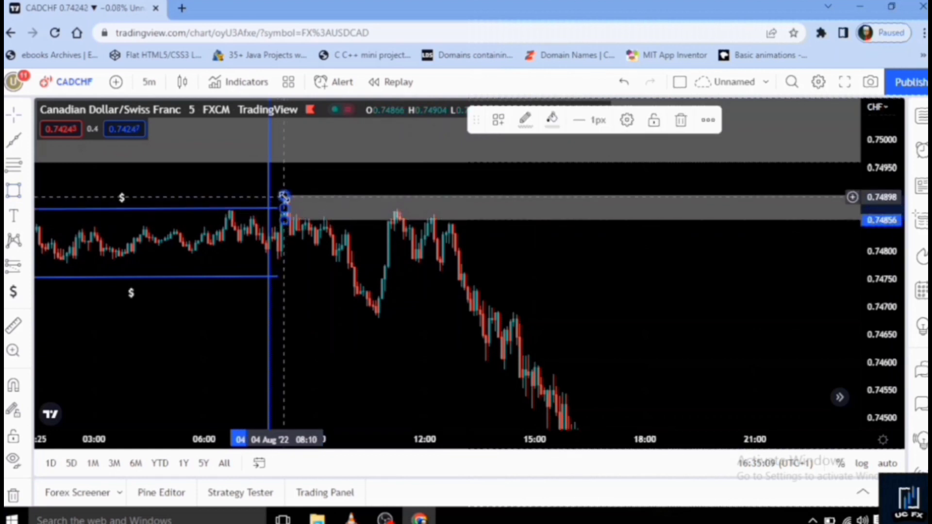
left_click(303, 254)
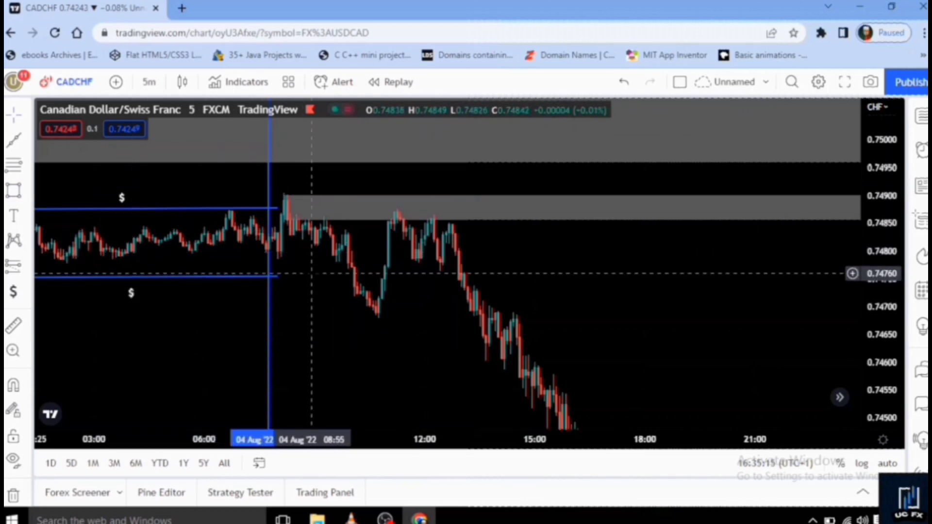
scroll(311, 275, "down", 1)
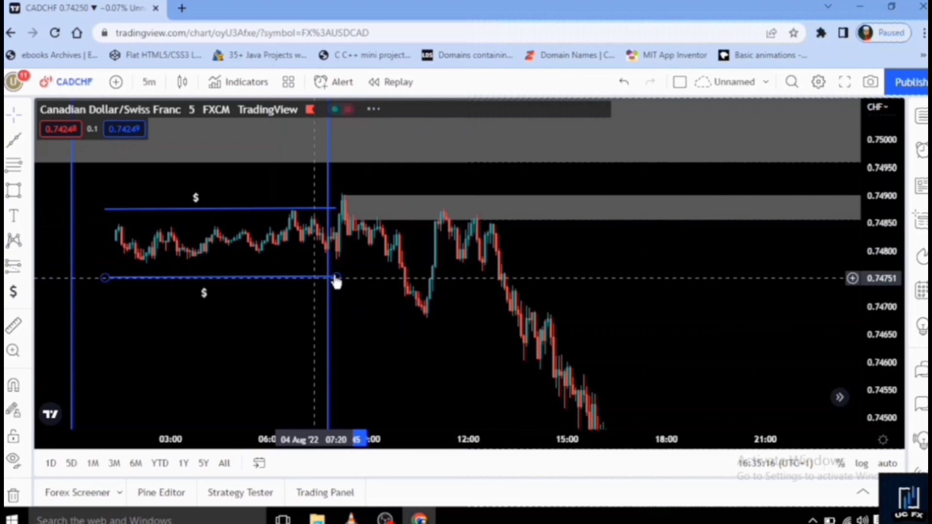
left_click(343, 196)
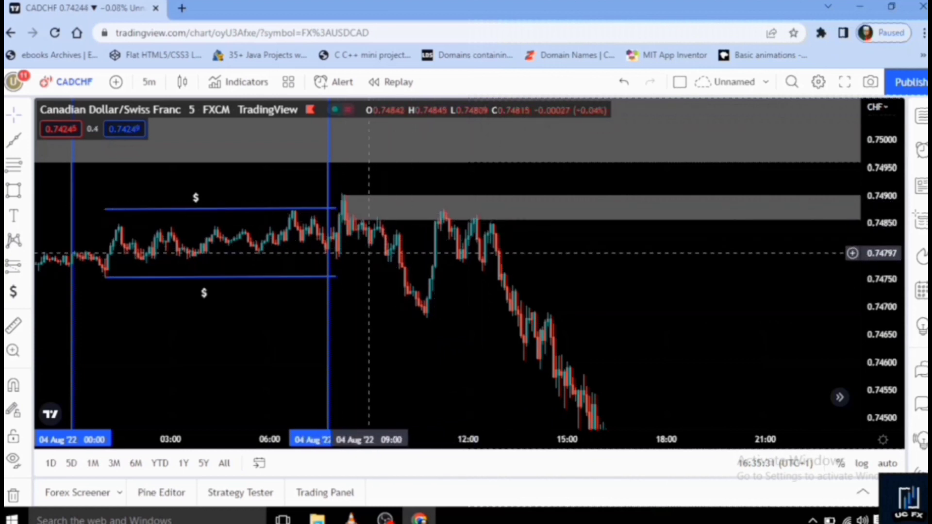
scroll(392, 268, "up", 1)
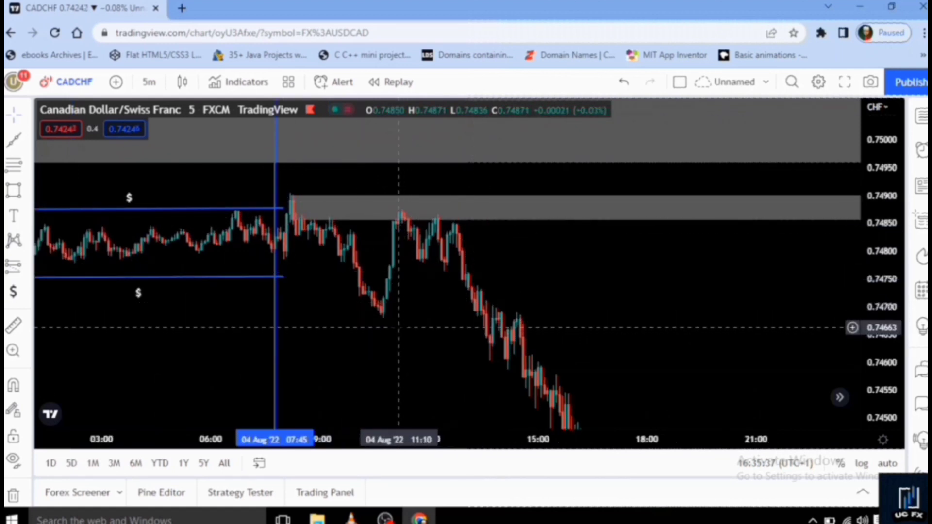
left_click_drag(304, 327, 357, 230)
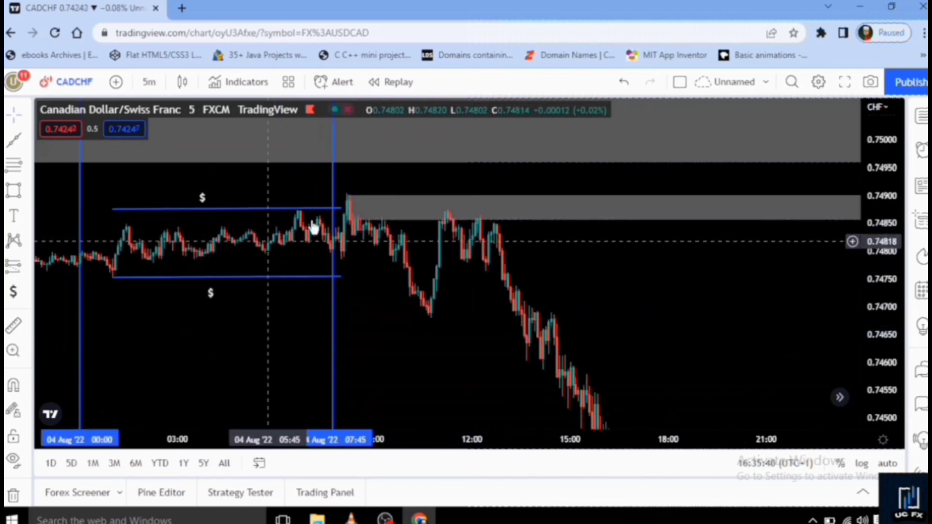
Step: Place a Short Position at 04 Aug 11:15, where price returns to the small grey zone, with entry at 0.74846
scroll(372, 311, "up", 2)
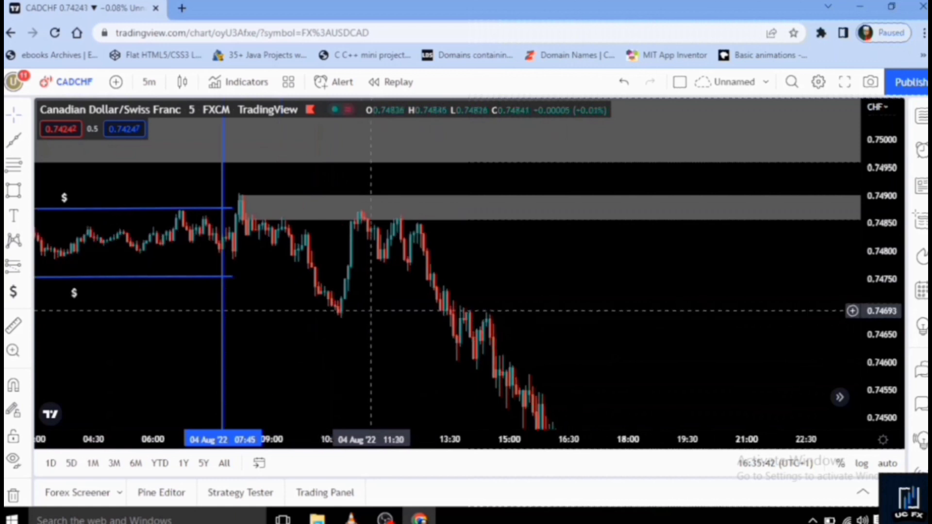
scroll(371, 311, "up", 1)
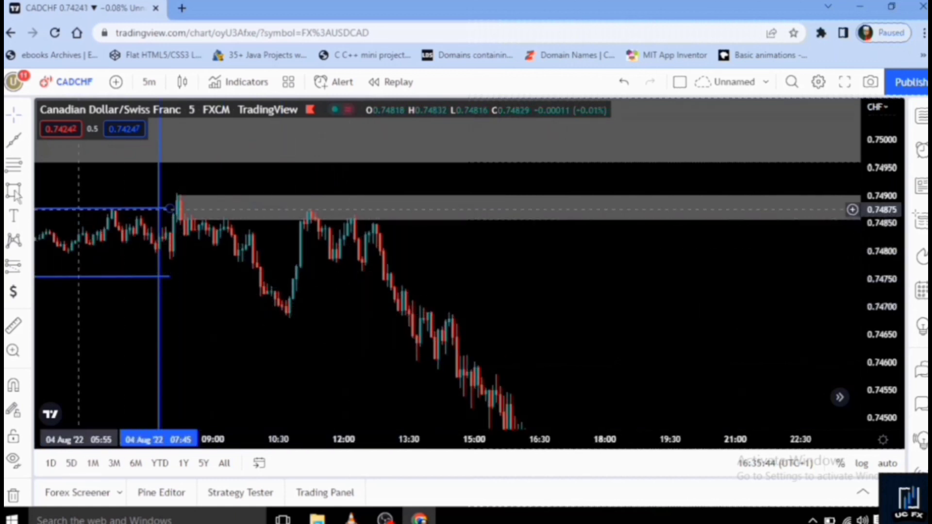
left_click(28, 271)
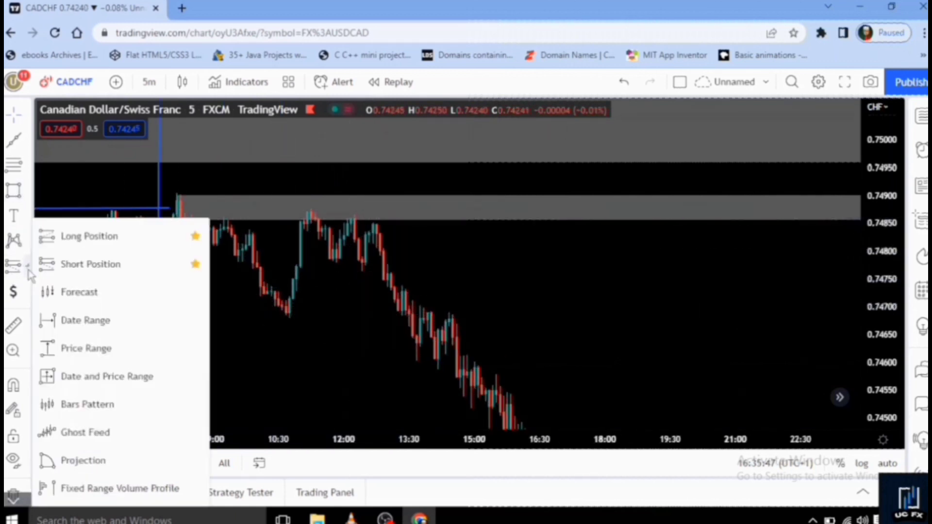
left_click(97, 264)
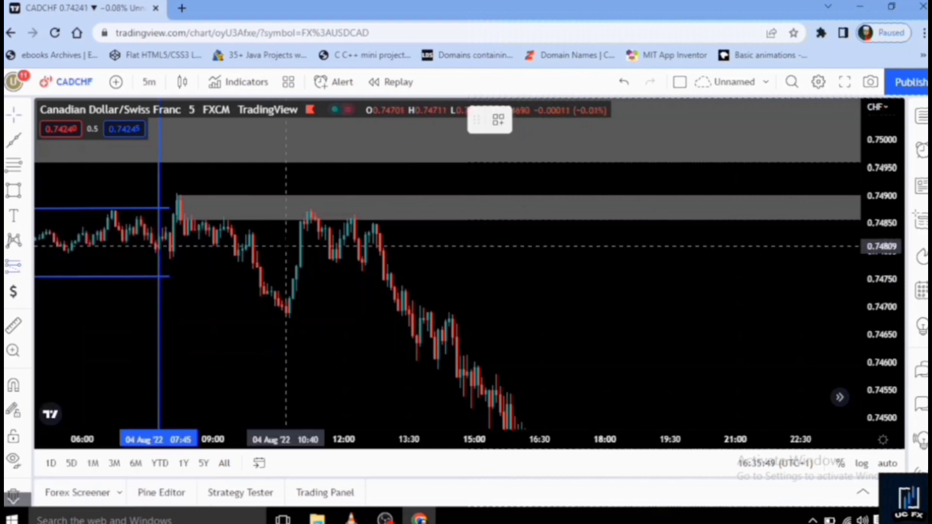
left_click(310, 226)
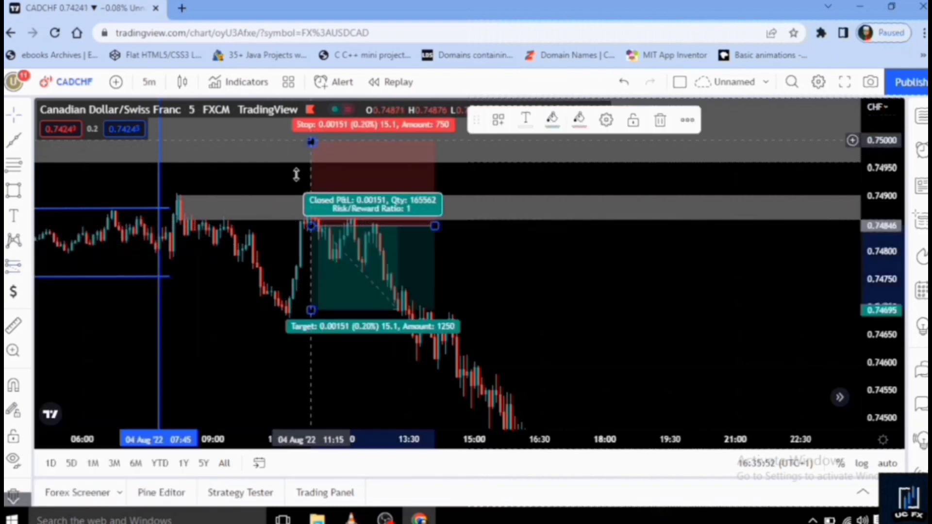
Step: Set the short position's stop to 0.74928 and target to 0.74572, and extend its width to just past 16:00
mouse_move(296, 174)
left_mouse_down()
mouse_move(302, 191)
mouse_move(311, 181)
left_mouse_up()
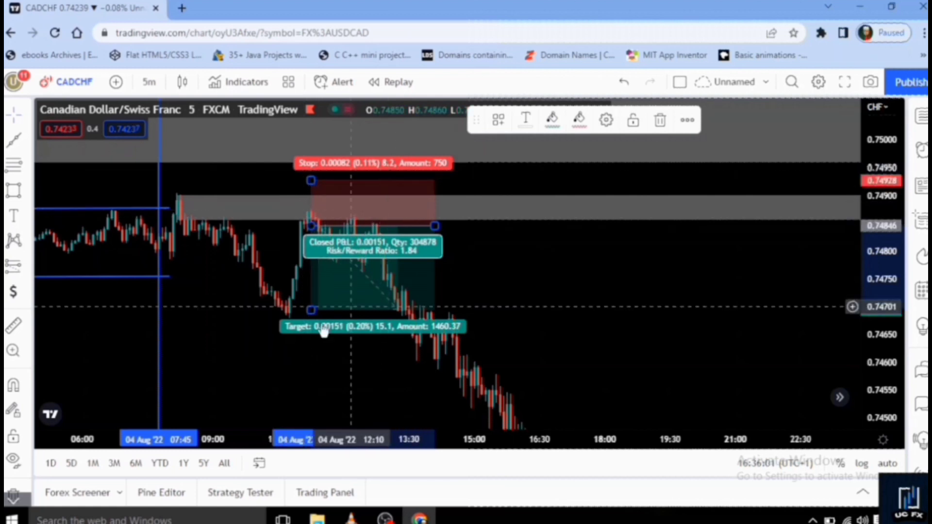
left_click_drag(311, 311, 311, 377)
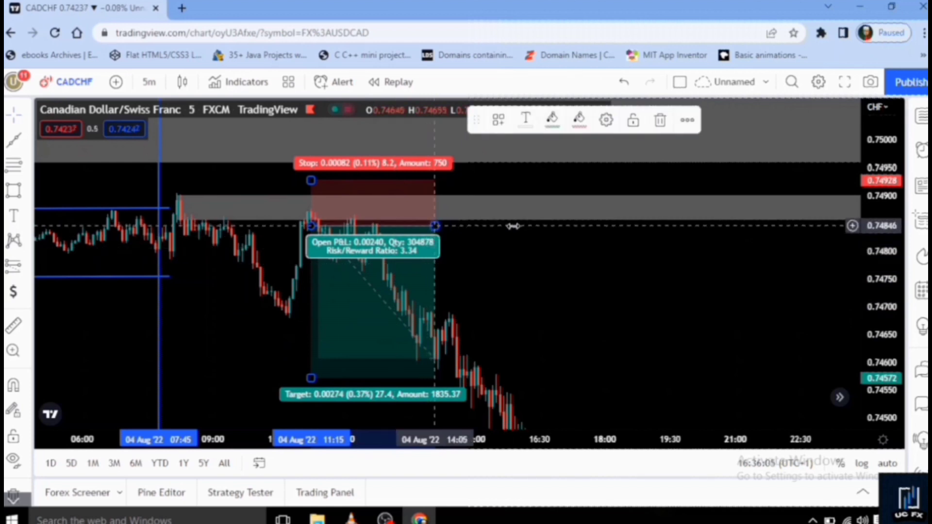
left_click_drag(434, 225, 525, 226)
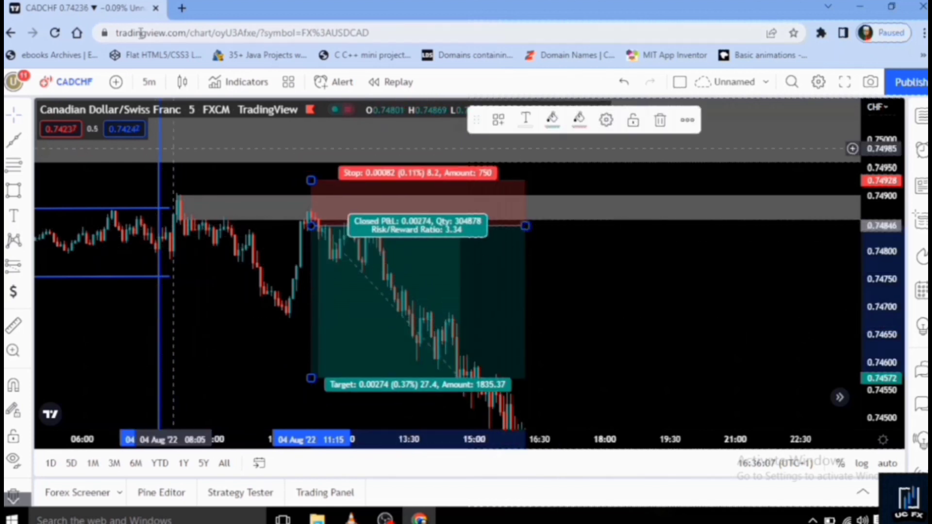
Step: Switch the chart to the 1-hour timeframe
left_click(148, 82)
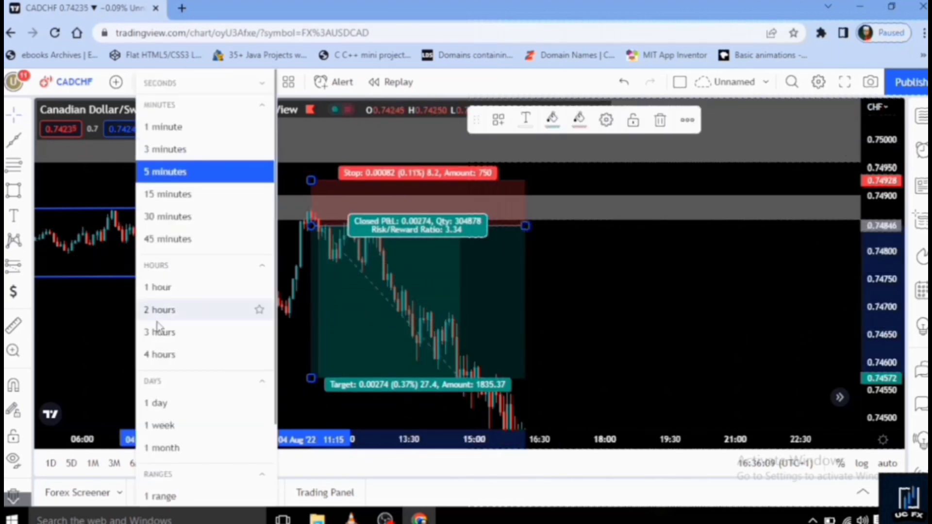
left_click(157, 290)
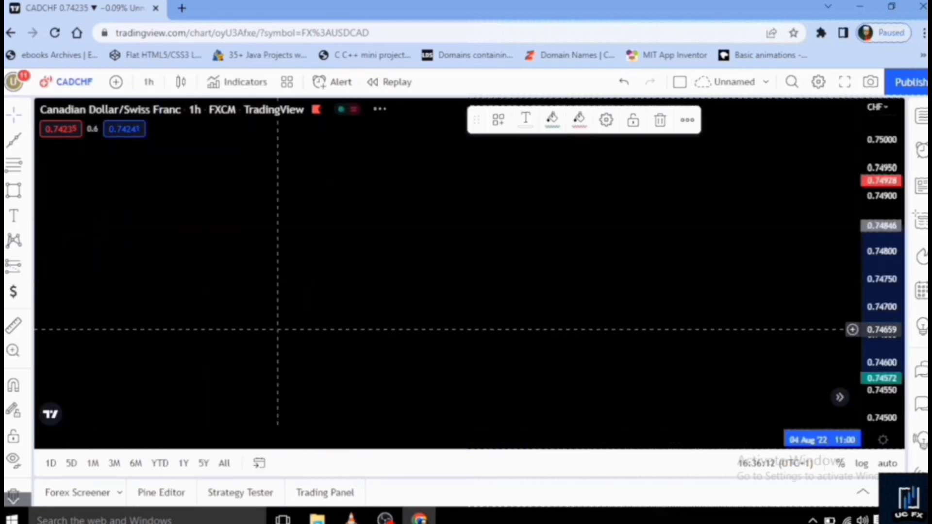
left_click_drag(639, 323, 68, 301)
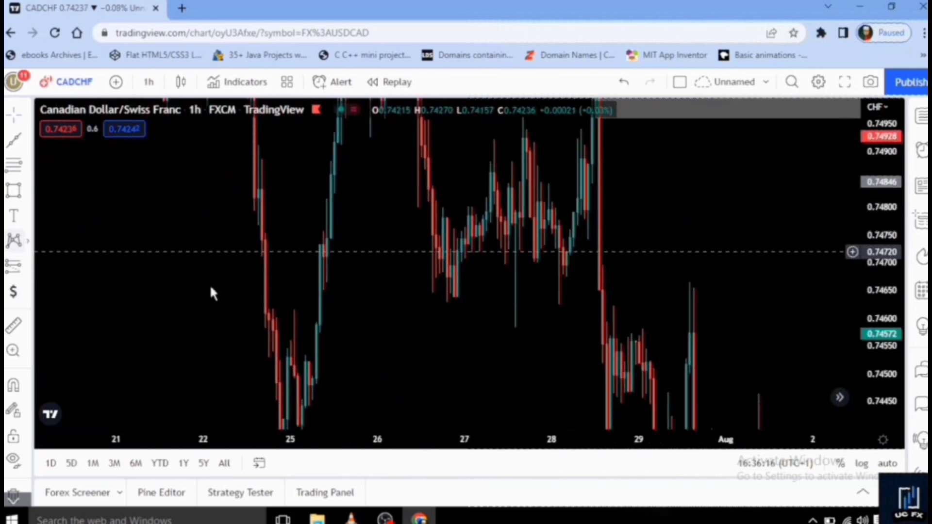
Step: Widen the short position on the 1-hour chart to 04 Aug 21:00 and lower its target to 0.74235
left_click_drag(369, 258, 85, 203)
left_click_drag(555, 286, 503, 279)
left_click_drag(670, 271, 422, 260)
left_click_drag(888, 264, 889, 310)
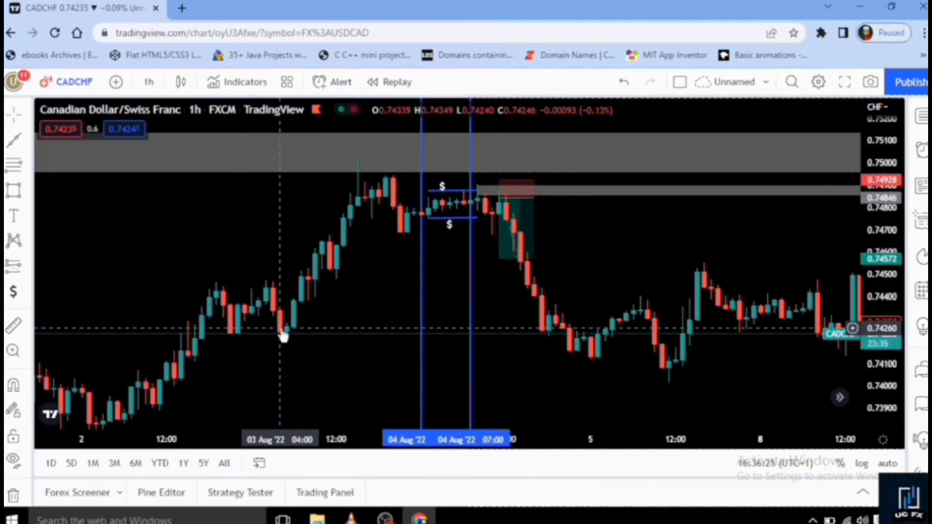
left_click(542, 192)
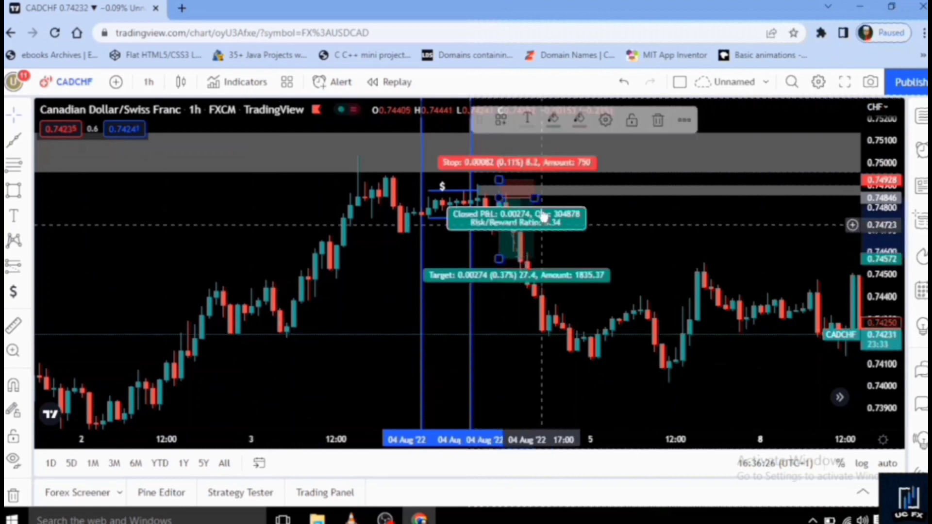
left_click_drag(561, 198, 571, 198)
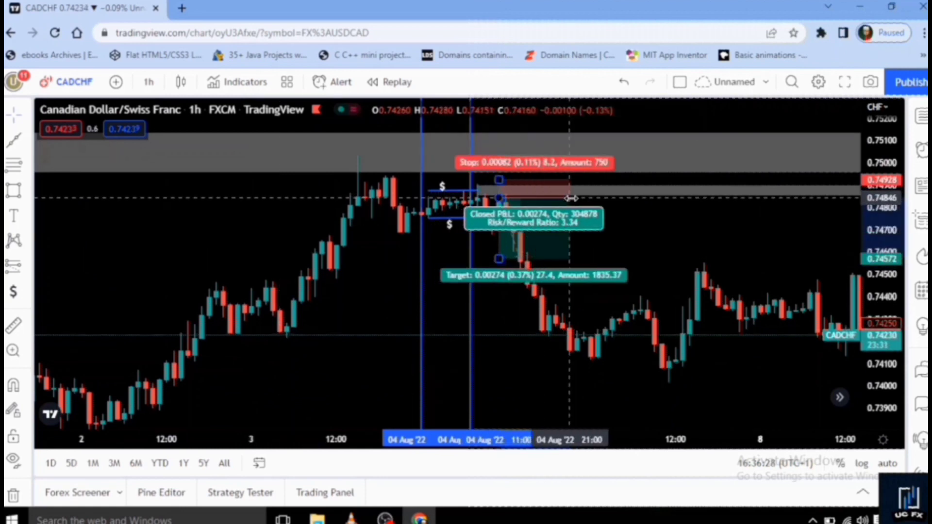
mouse_move(498, 259)
left_mouse_down()
mouse_move(498, 341)
mouse_move(499, 333)
left_mouse_up()
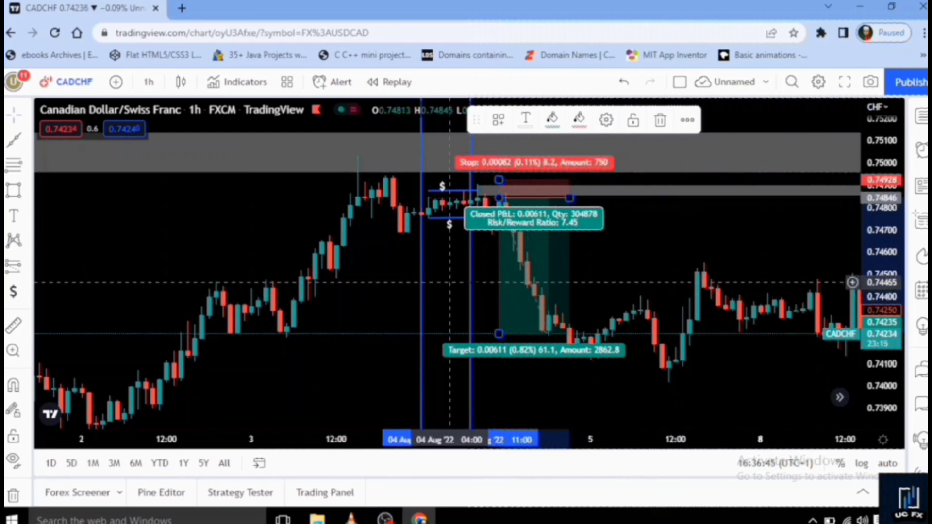
left_click(589, 270)
Step: Examine the 1-hour price action from the consolidation and short position through to the latest candles on 8 August
mouse_move(605, 280)
left_mouse_down()
mouse_move(623, 297)
mouse_move(670, 292)
left_mouse_up()
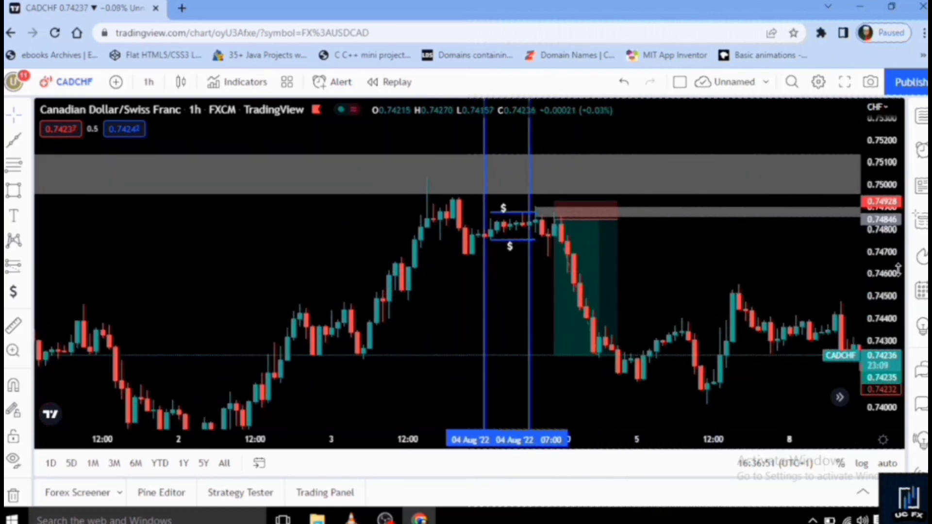
left_click_drag(895, 269, 896, 267)
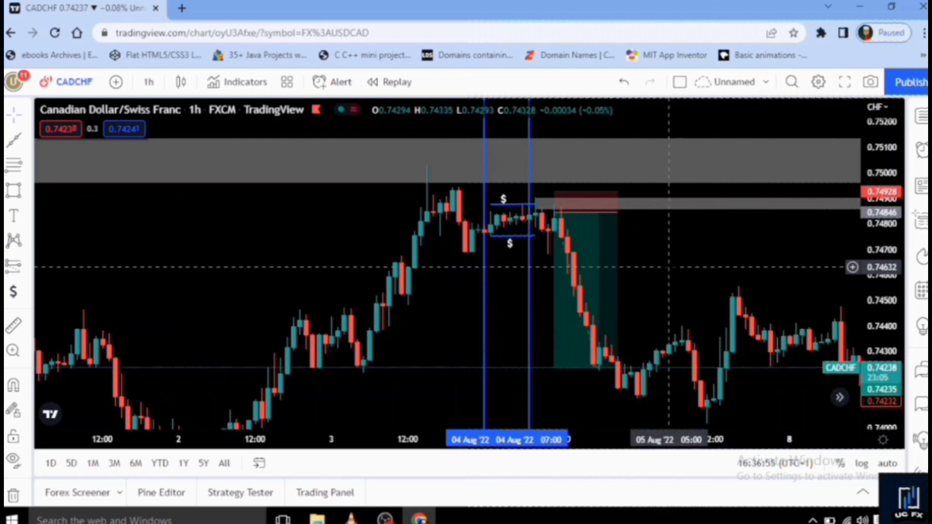
scroll(669, 267, "down", 2)
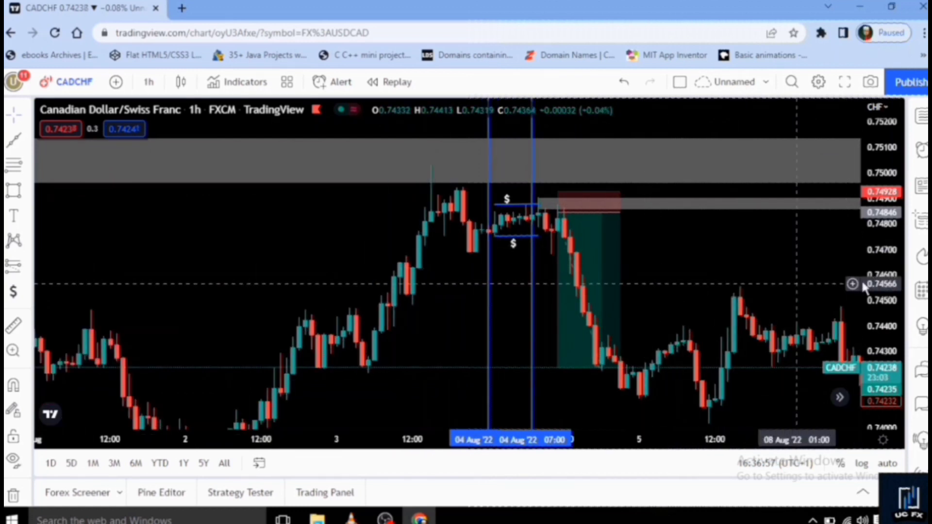
left_click_drag(864, 272, 865, 279)
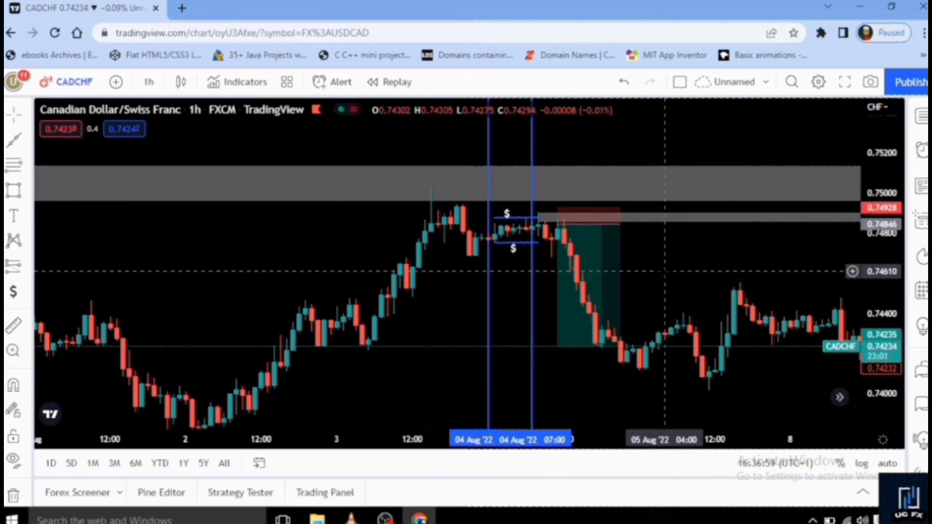
scroll(666, 270, "down", 1)
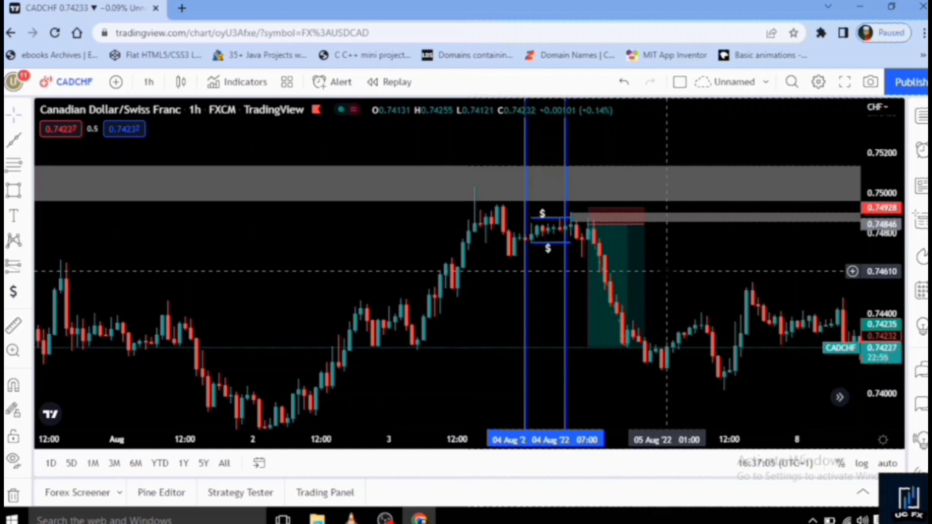
scroll(660, 273, "up", 1)
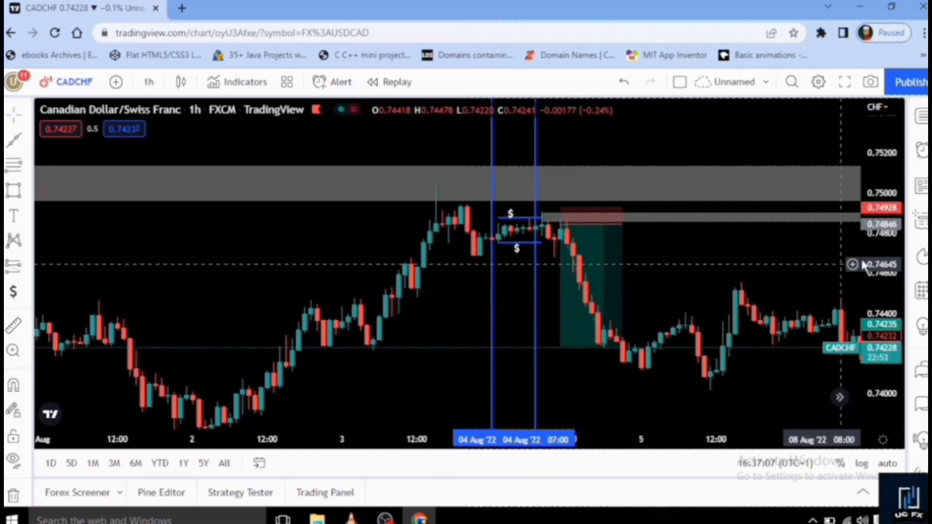
left_click_drag(883, 248, 884, 228)
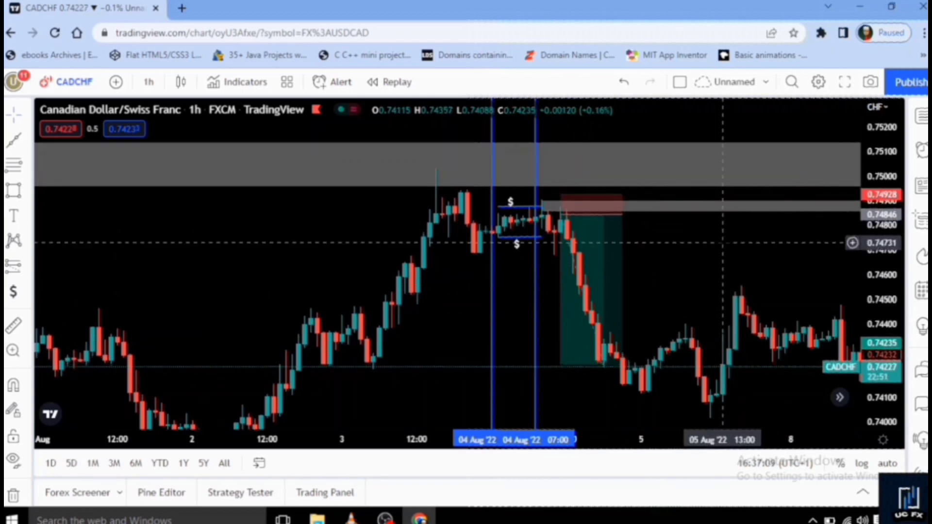
left_click_drag(632, 246, 522, 246)
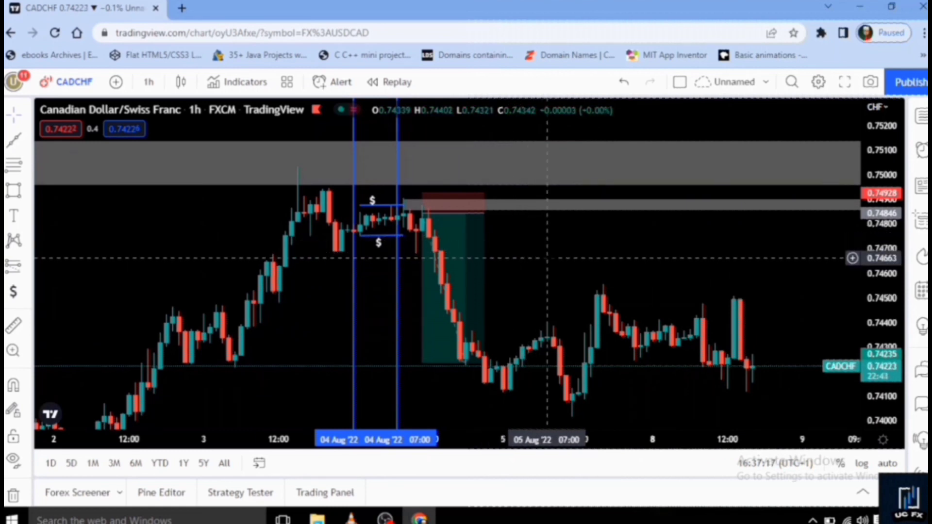
left_click_drag(875, 250, 876, 236)
scroll(542, 276, "up", 2)
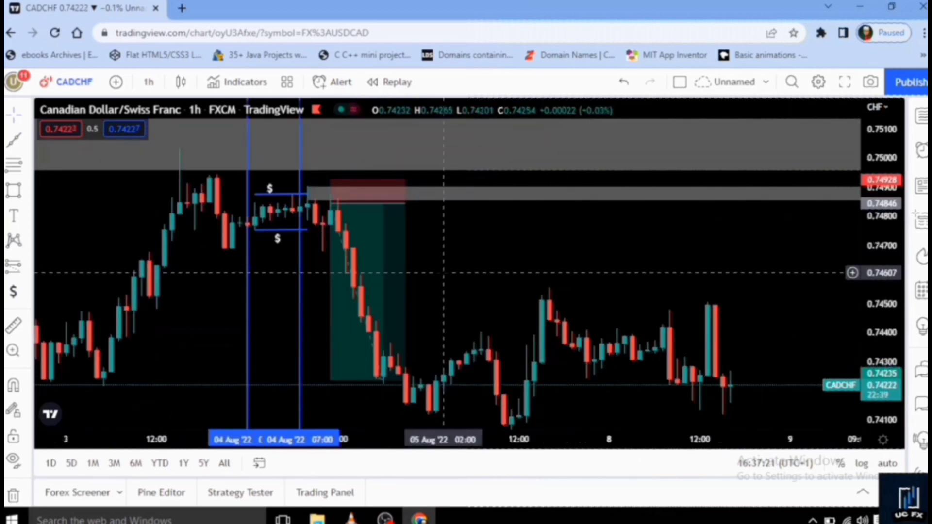
left_click_drag(542, 277, 586, 275)
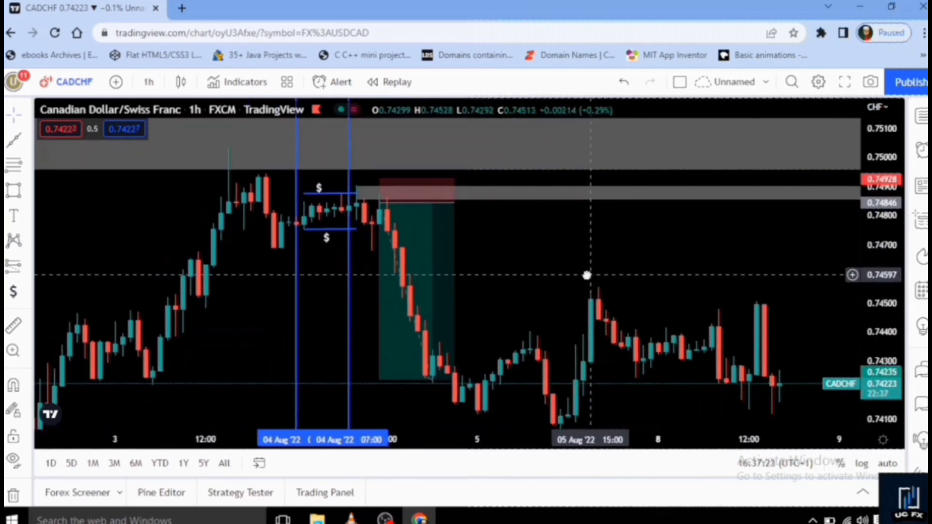